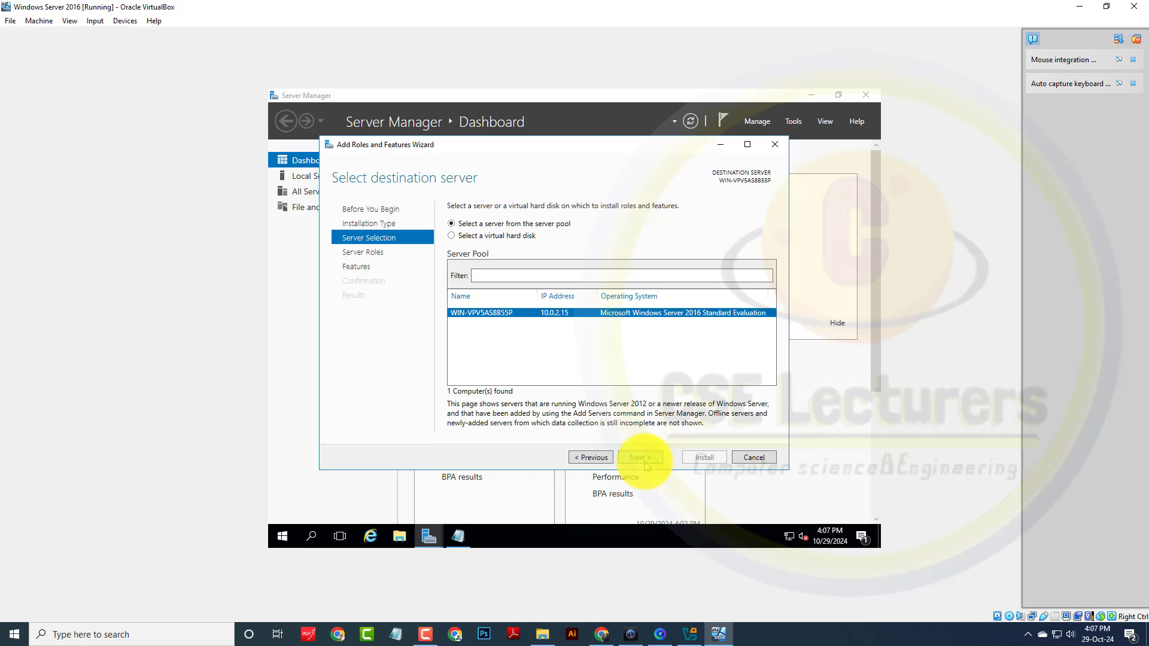
# Step: Tick the Active Directory Domain Services role and add its required management features
pyautogui.click(645, 460)
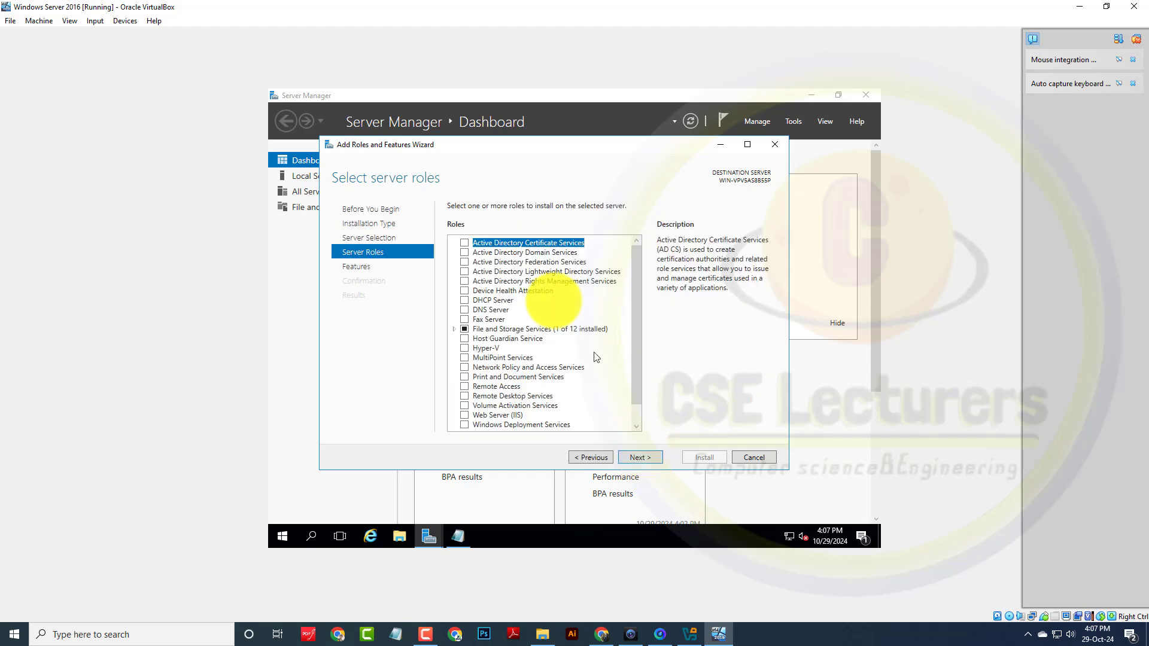
pyautogui.click(465, 252)
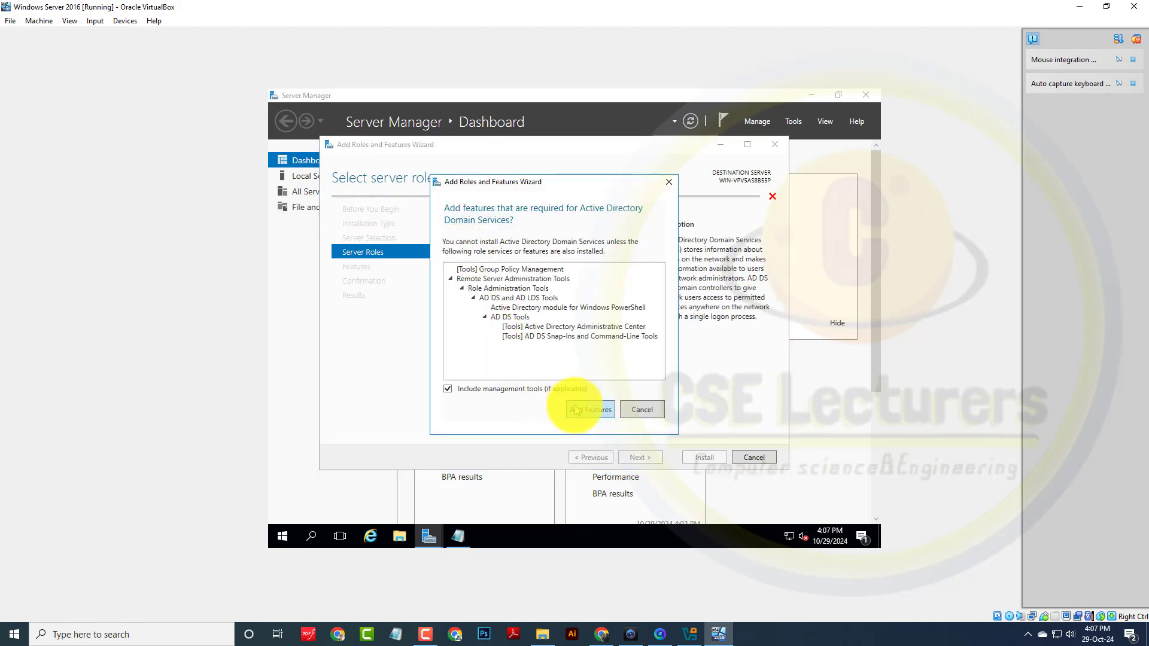
pyautogui.click(570, 406)
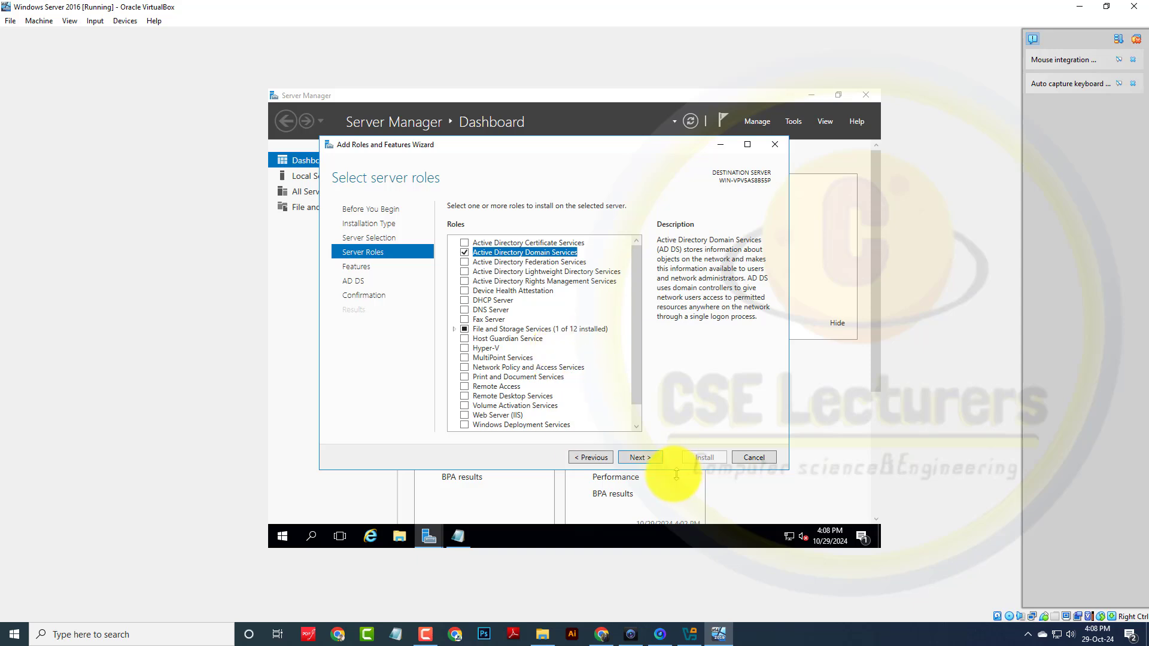
# Step: Advance past the Features and AD DS information pages to the installation confirmation summary
pyautogui.click(640, 459)
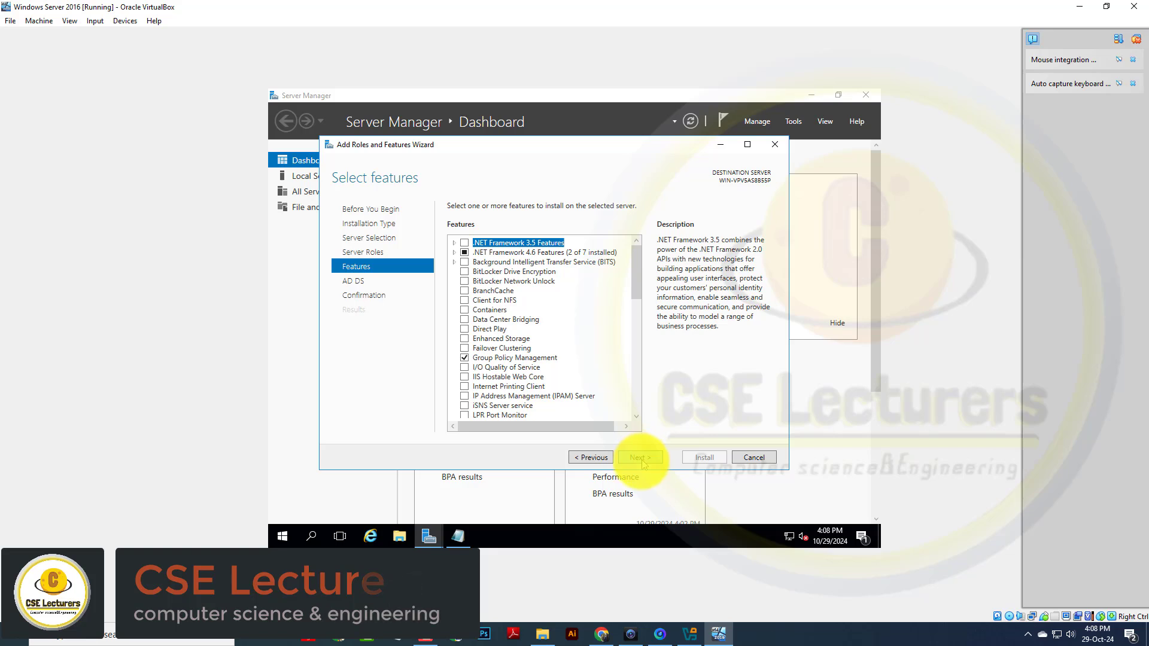
pyautogui.click(640, 457)
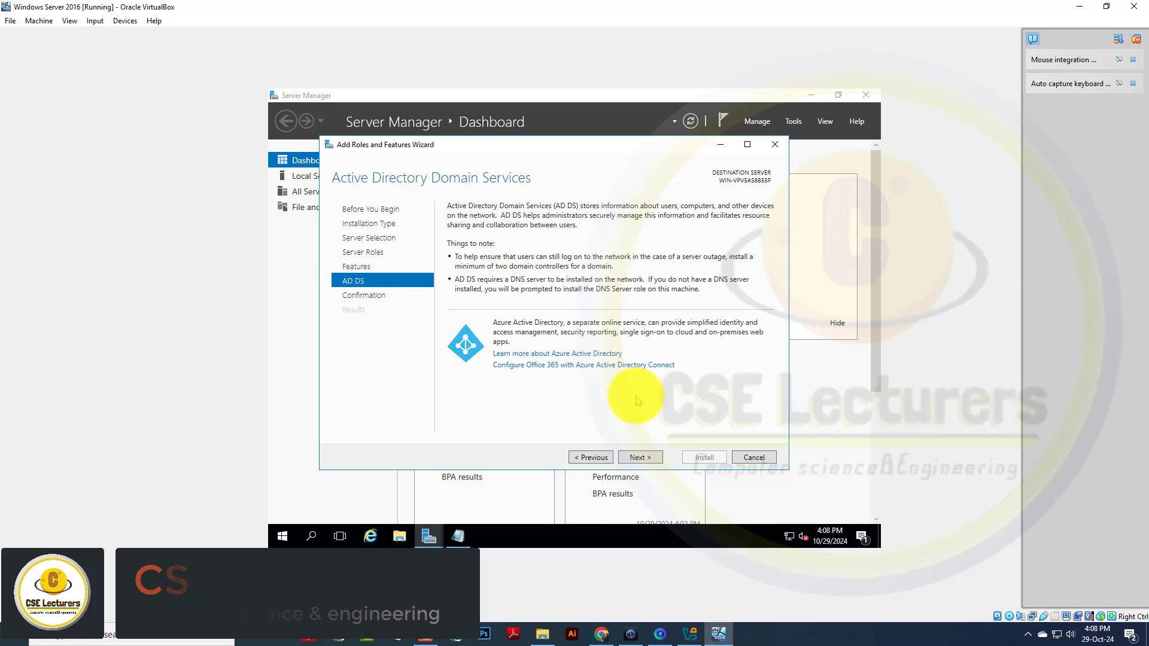
pyautogui.click(631, 458)
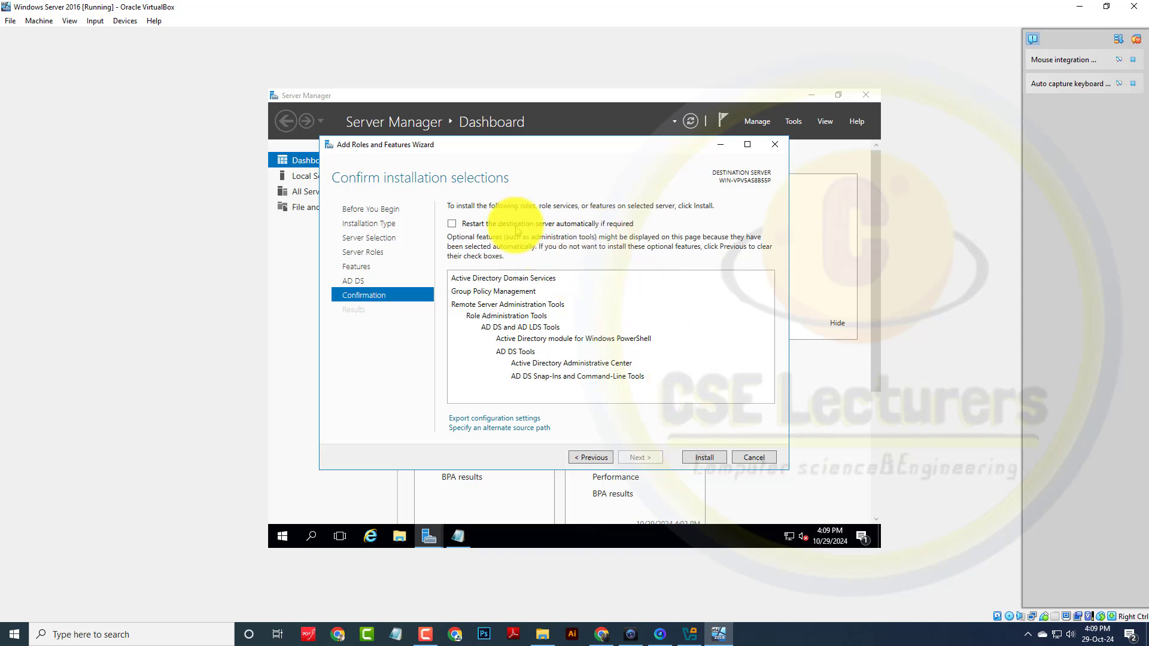
# Step: Install AD DS, close the finished wizard, and hide Notepad to show the dashboard
pyautogui.click(704, 457)
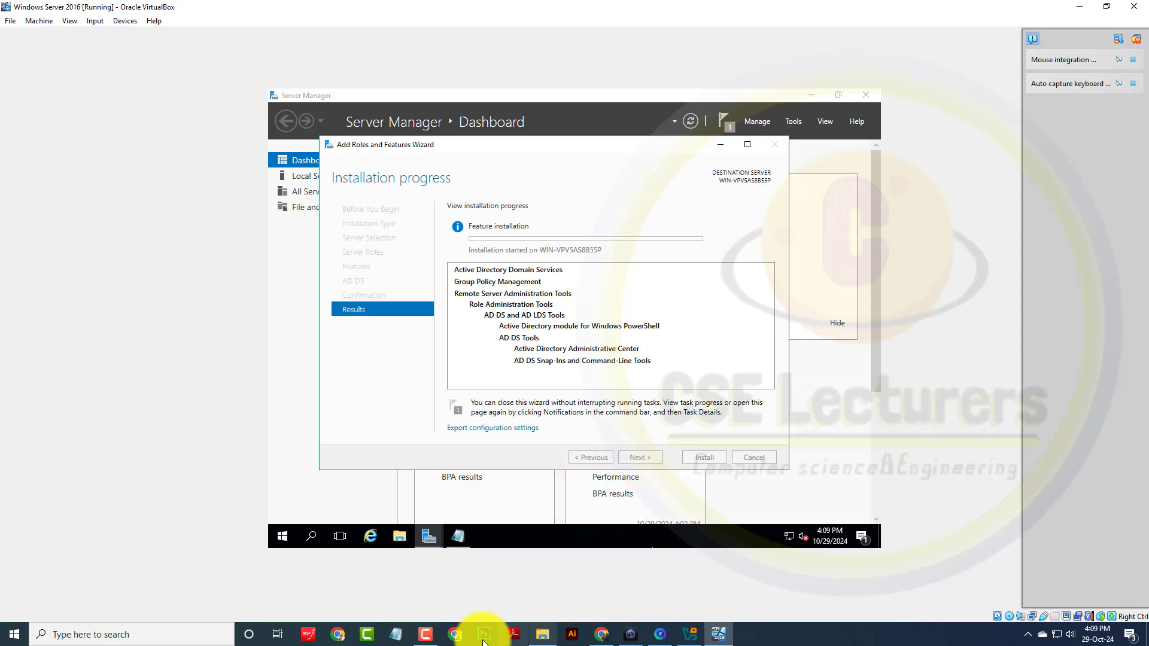
pyautogui.click(425, 635)
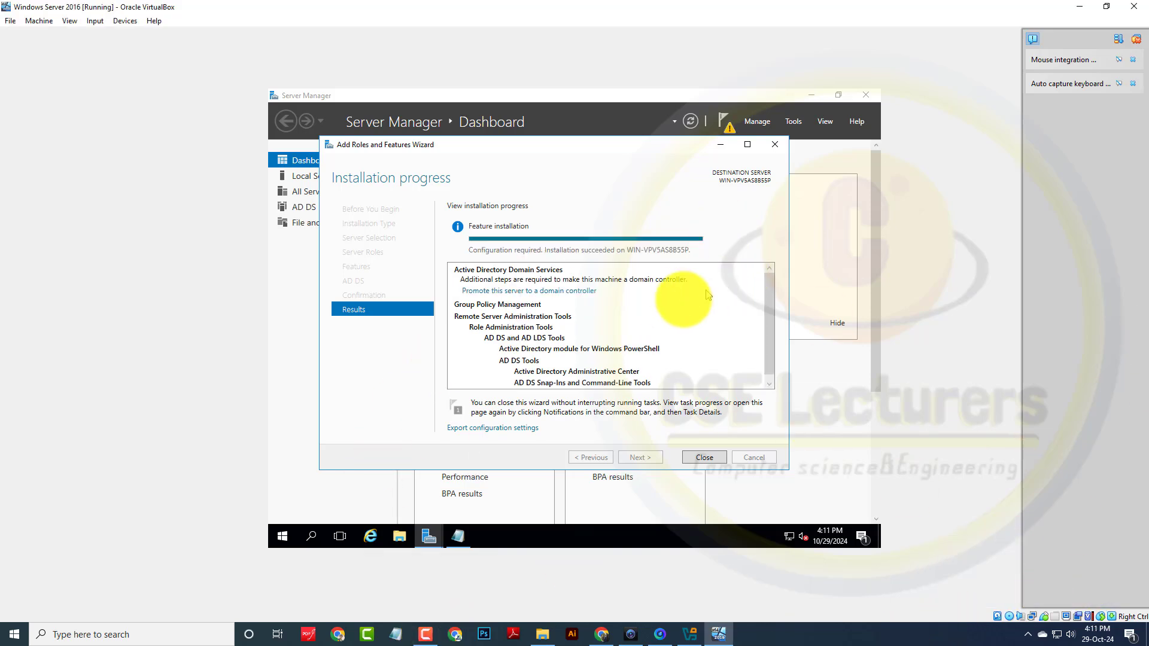
pyautogui.scroll(-1, 622, 323)
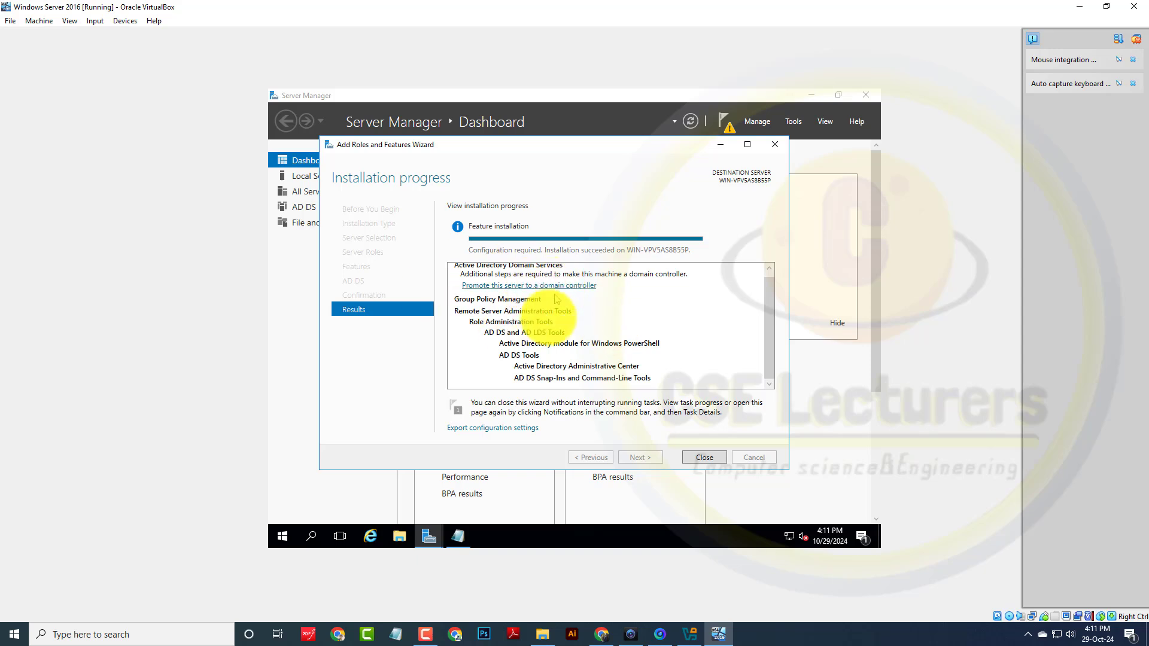
pyautogui.click(706, 457)
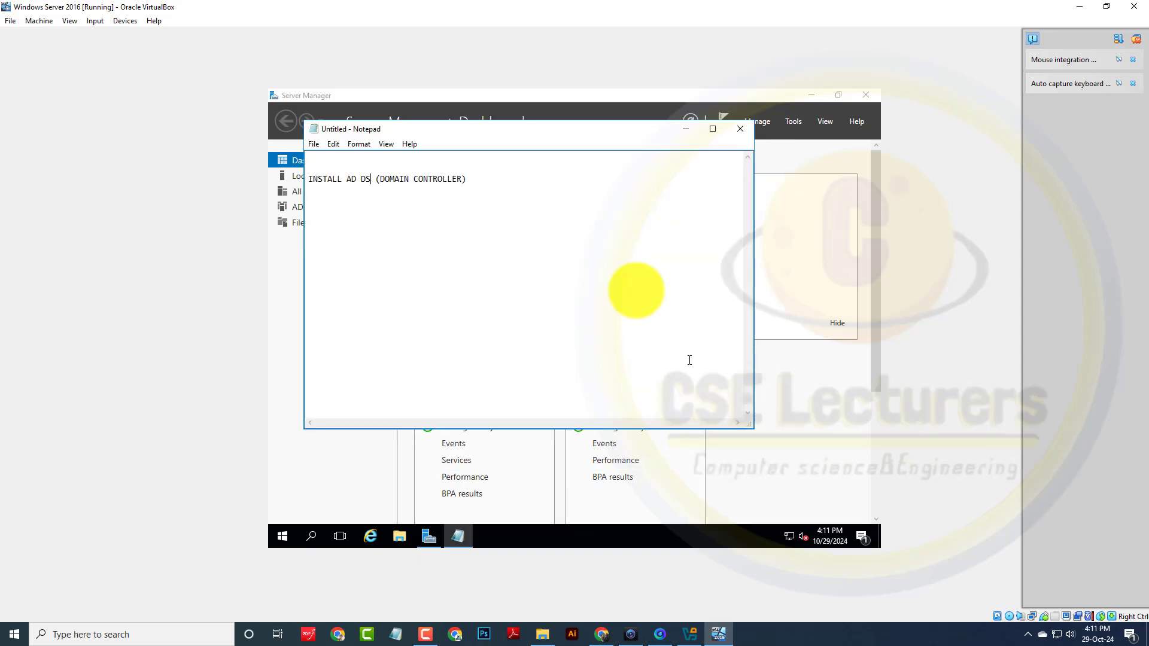
pyautogui.click(686, 130)
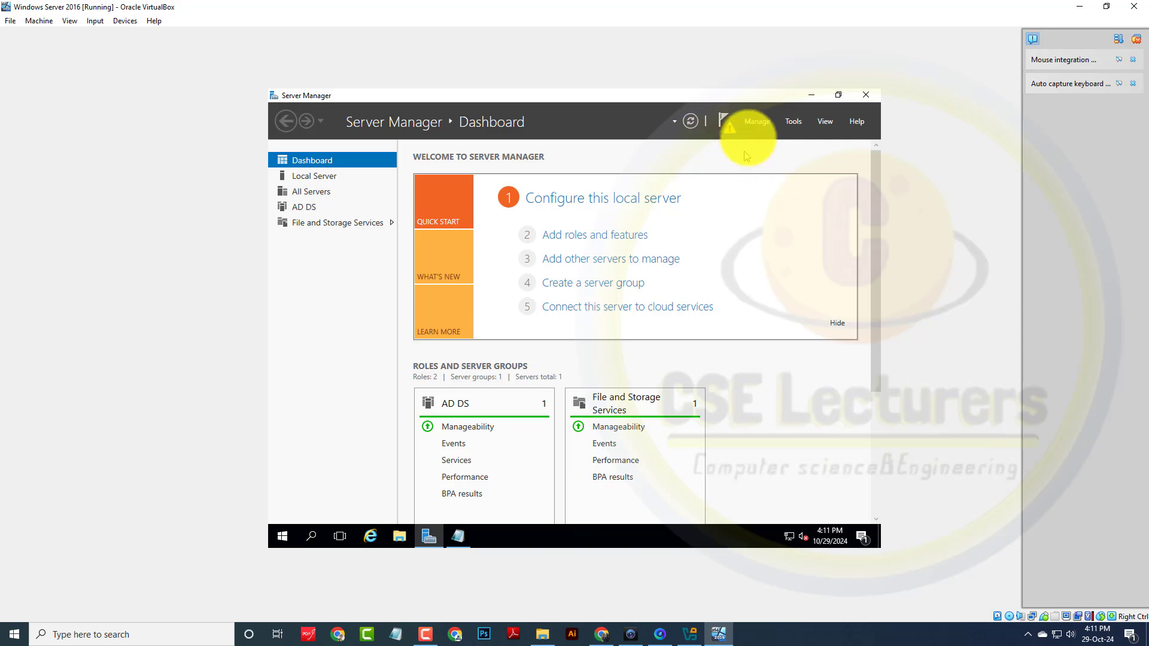
# Step: Launch the domain controller promotion from the notification flag and choose Add a new forest
pyautogui.click(729, 130)
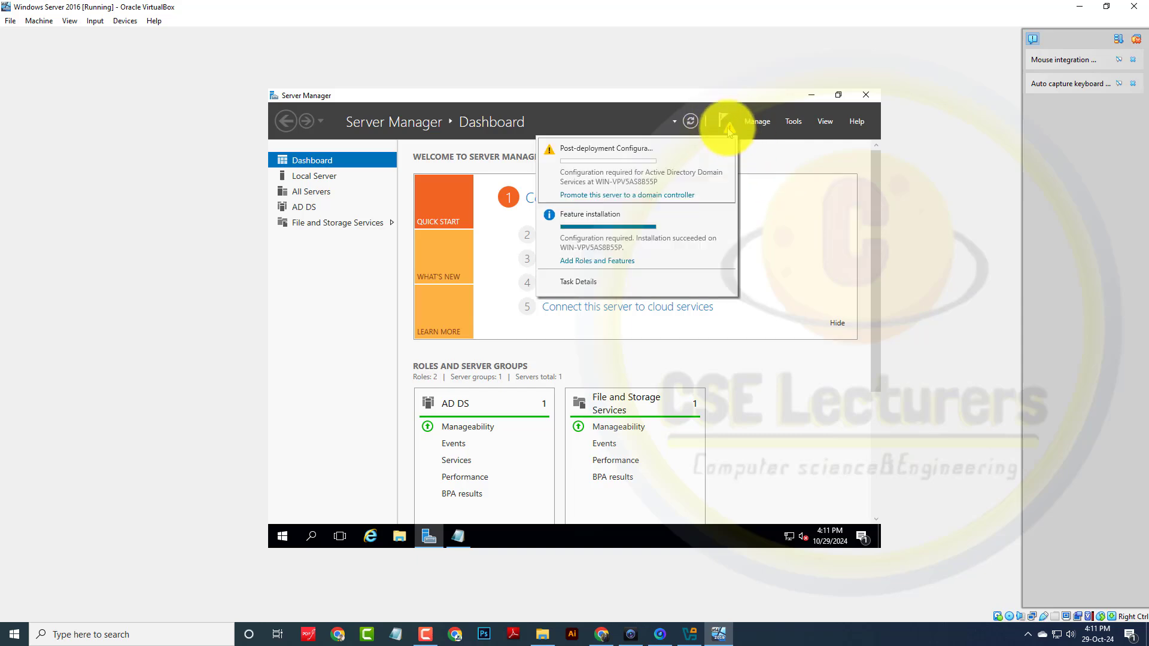
pyautogui.click(633, 195)
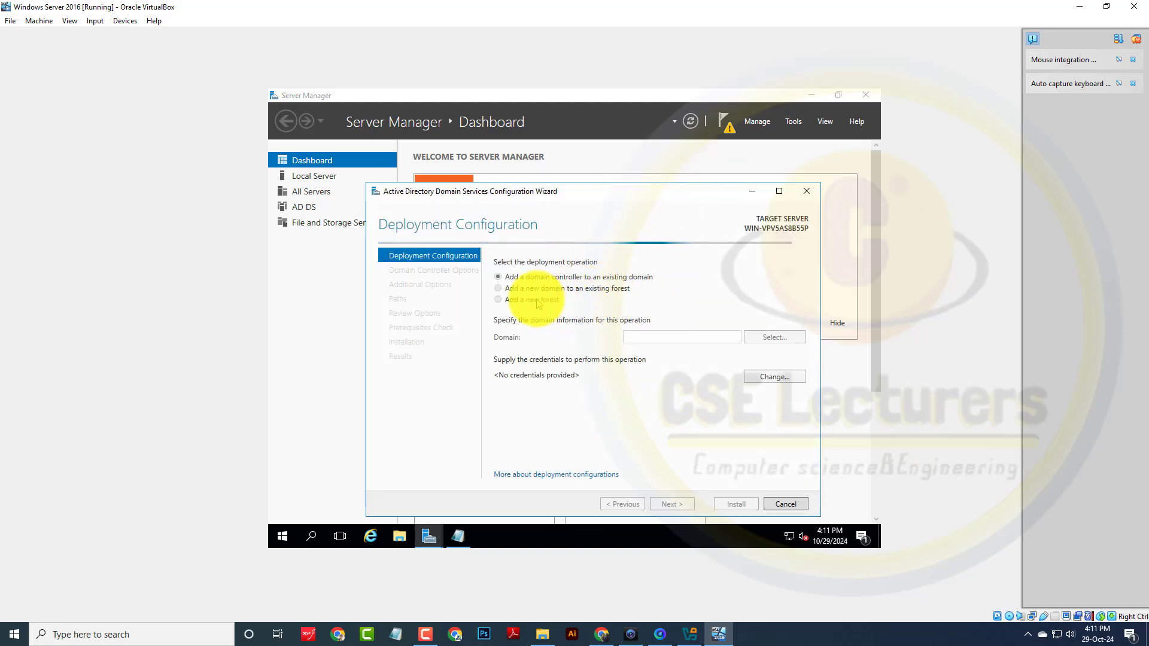
pyautogui.click(513, 300)
# Step: Enter the root domain name CSDOMAIN, correcting the mistyped 'CSEDOMAIN'
pyautogui.click(653, 338)
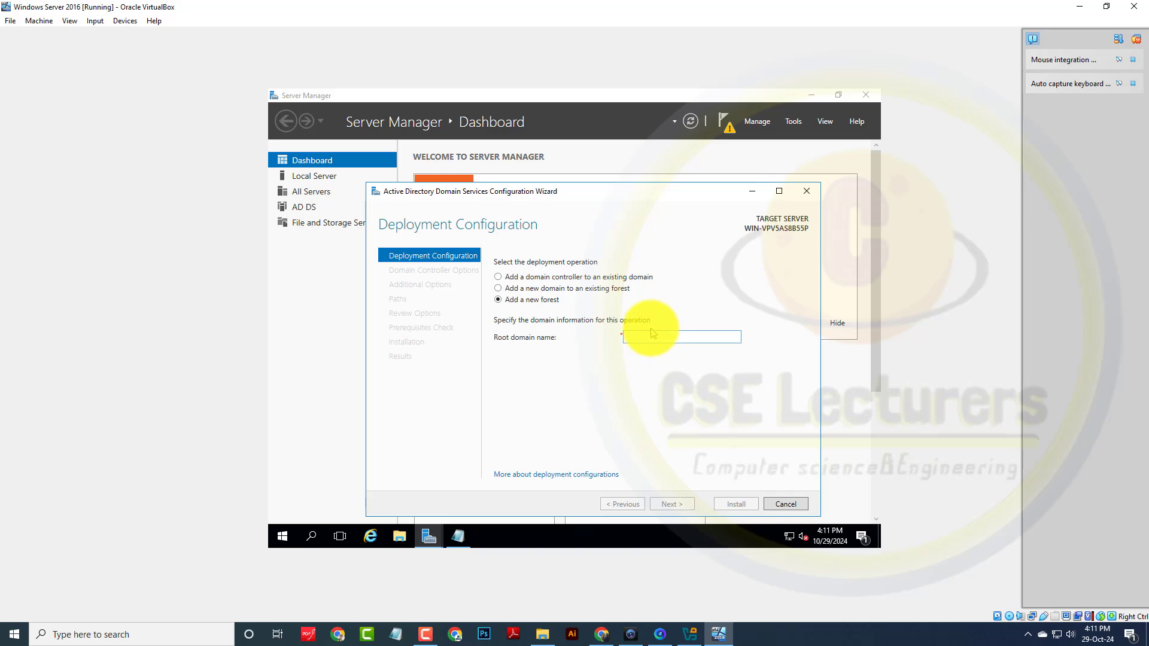
pyautogui.write('CSED')
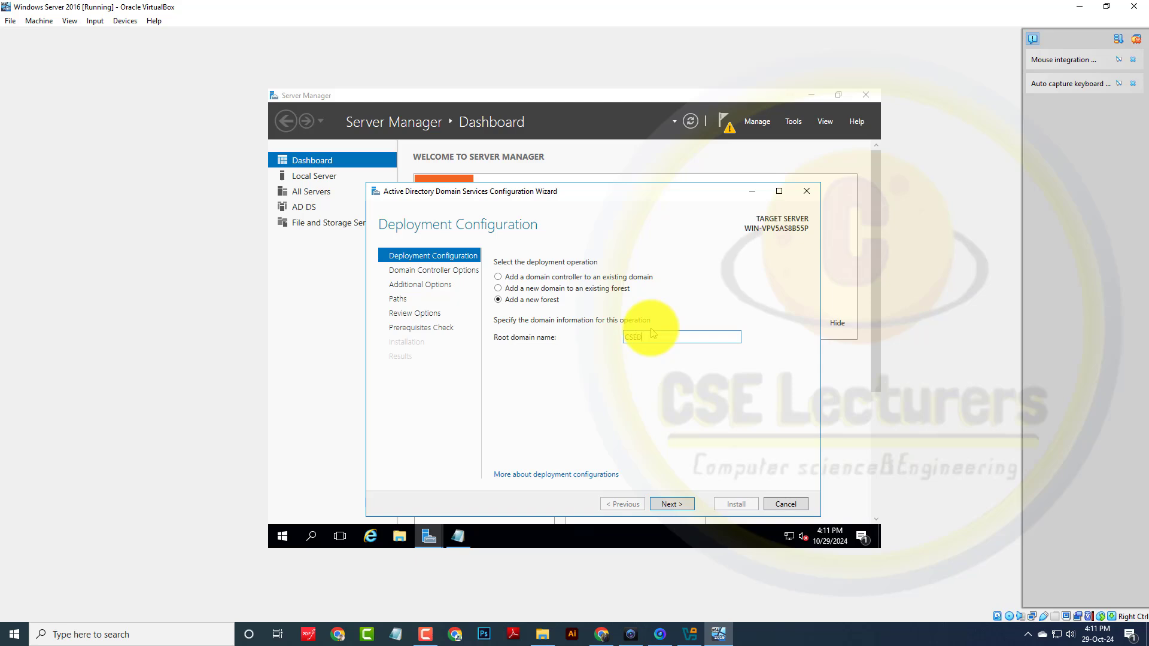
pyautogui.write('OMAIN.')
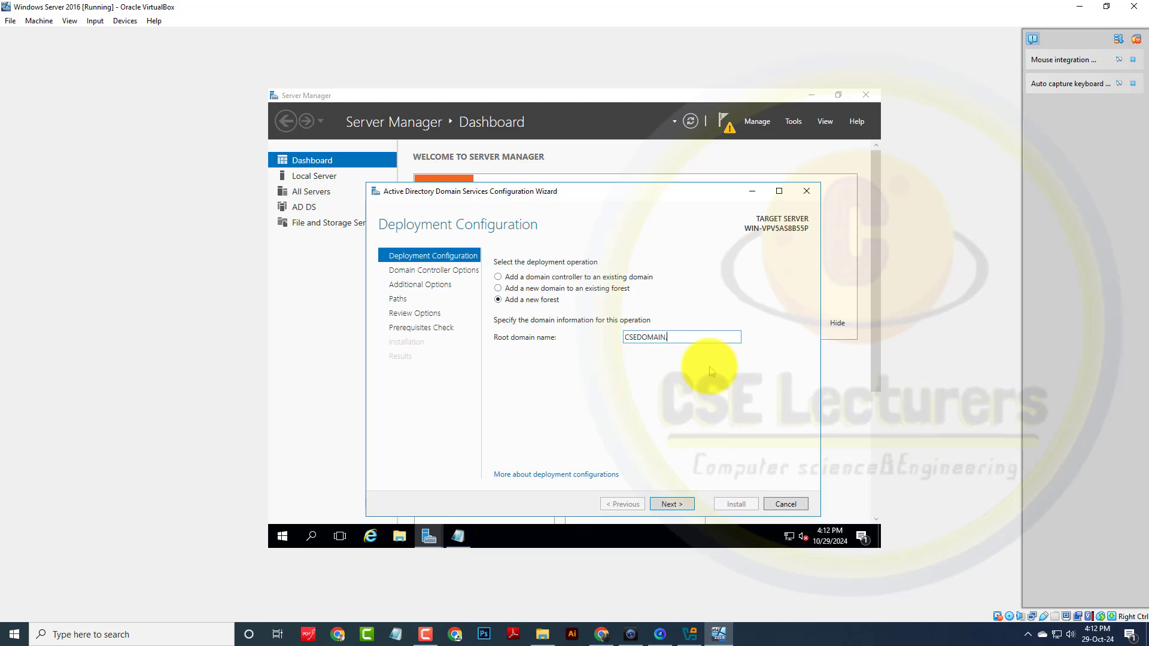
pyautogui.click(639, 337)
pyautogui.press('BackSpace')
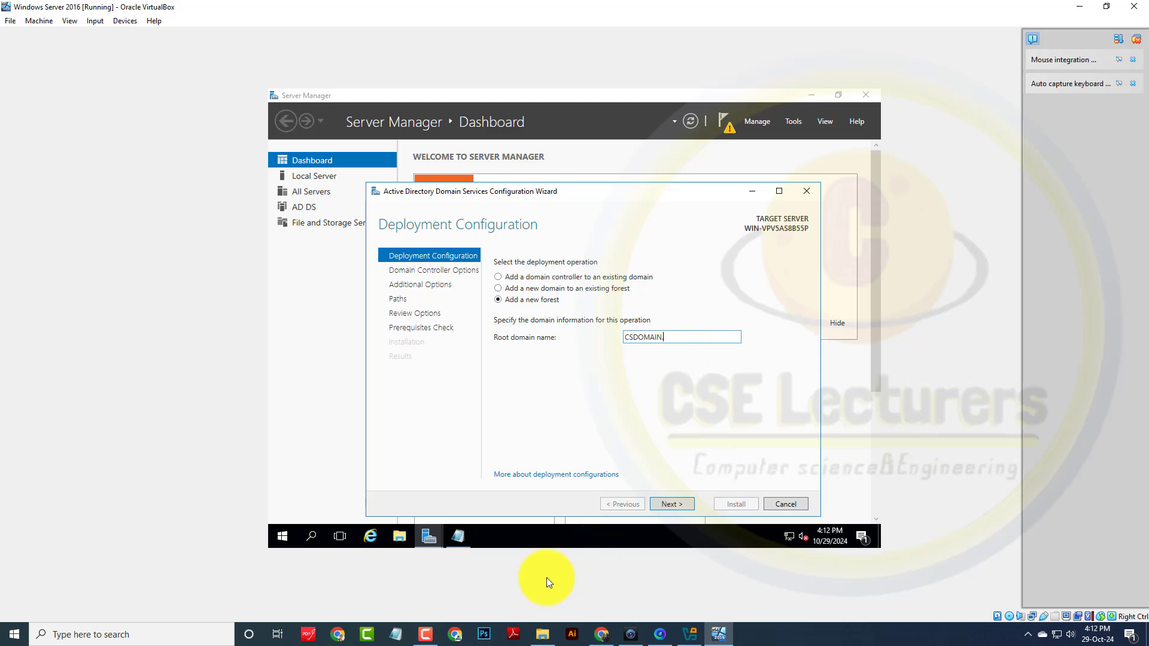
pyautogui.moveTo(421, 635)
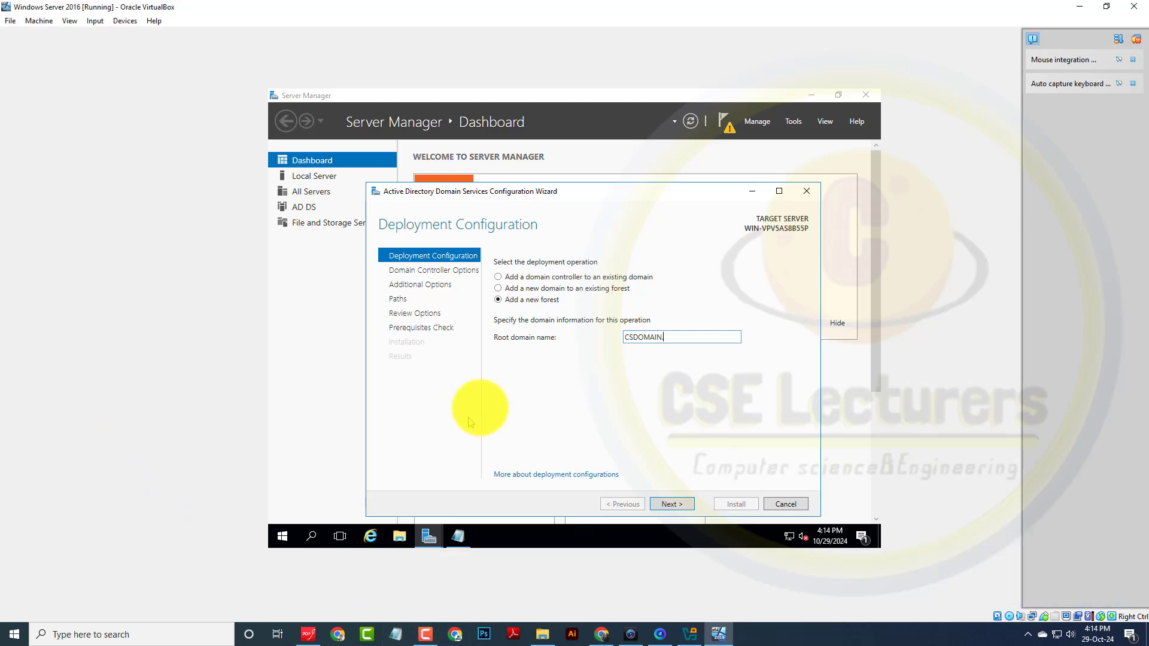
pyautogui.press('BackSpace')
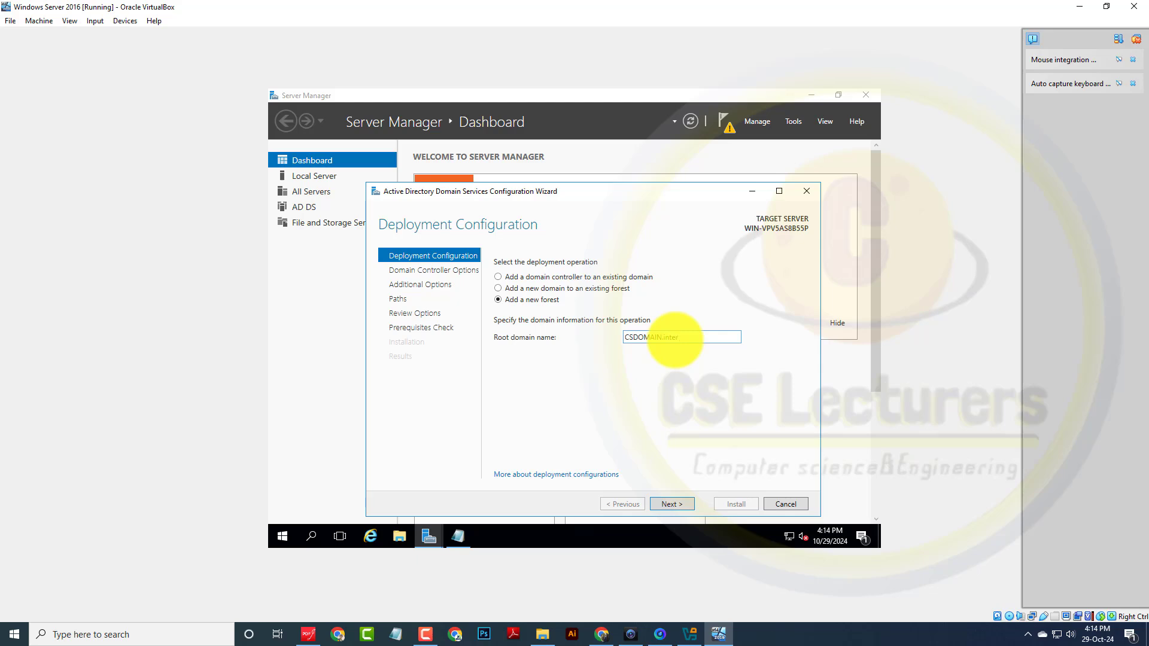
# Step: Finish the domain name as CSDOMAIN.internal, then enter and confirm the DSRM password
pyautogui.write('.internal')
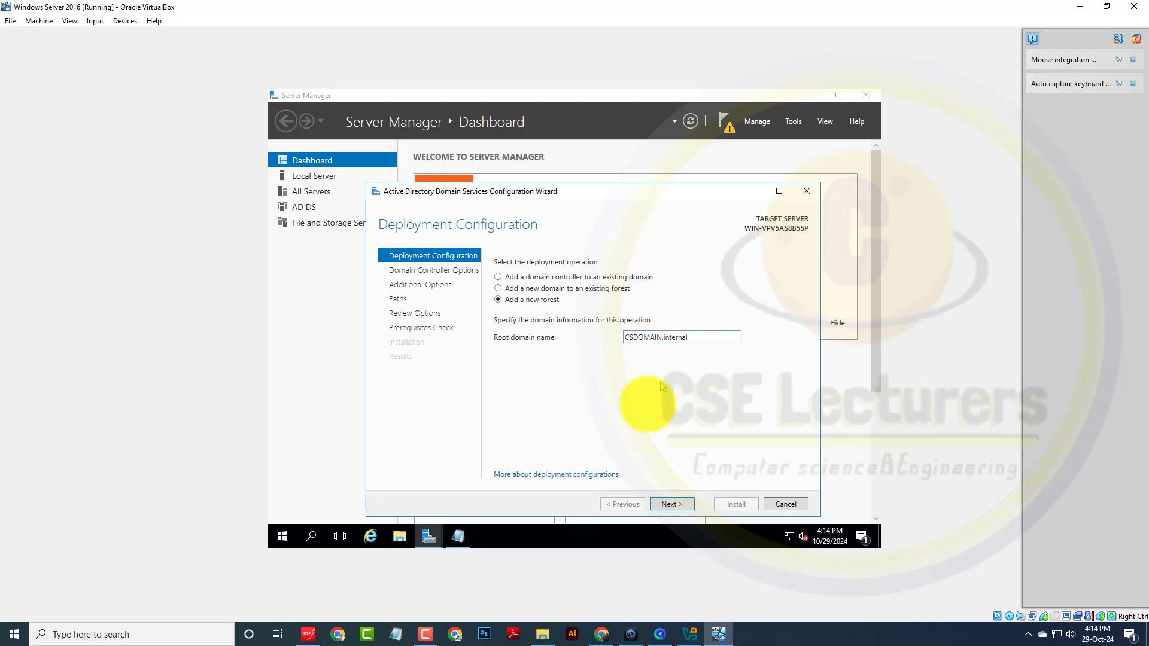
pyautogui.click(669, 505)
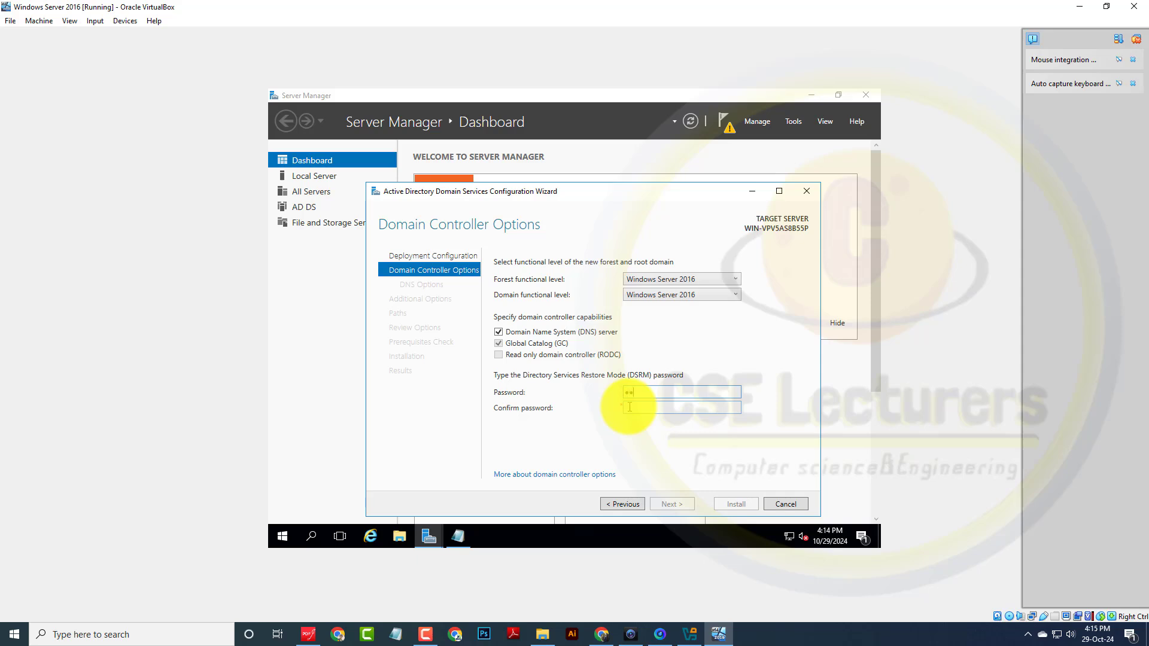
pyautogui.write('w0rd')
pyautogui.click(629, 407)
pyautogui.write('P@ssw0rd1')
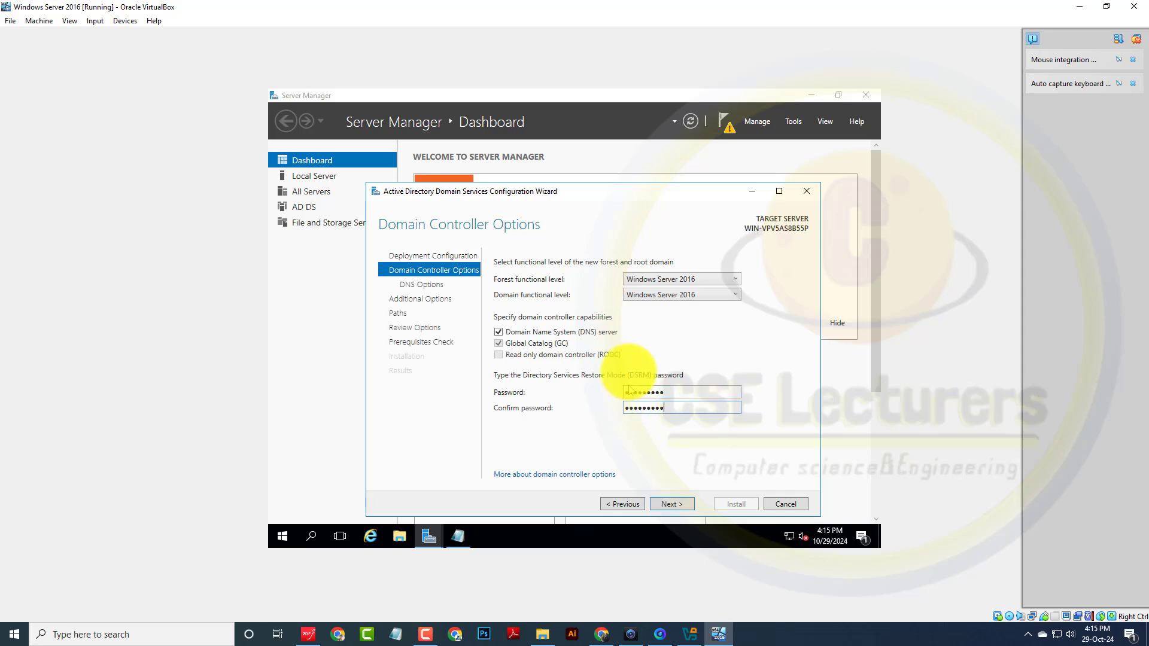
pyautogui.click(685, 509)
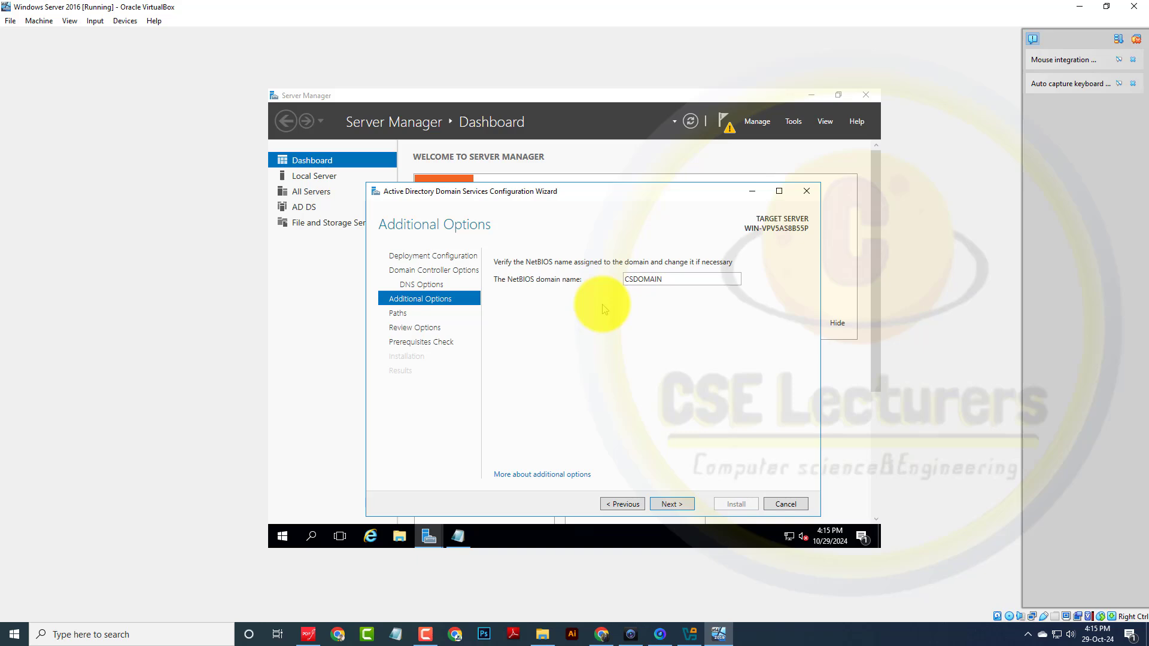
# Step: Accept NetBIOS name CSDOMAIN, the paths and reviewed options so prerequisite checks run
pyautogui.click(675, 506)
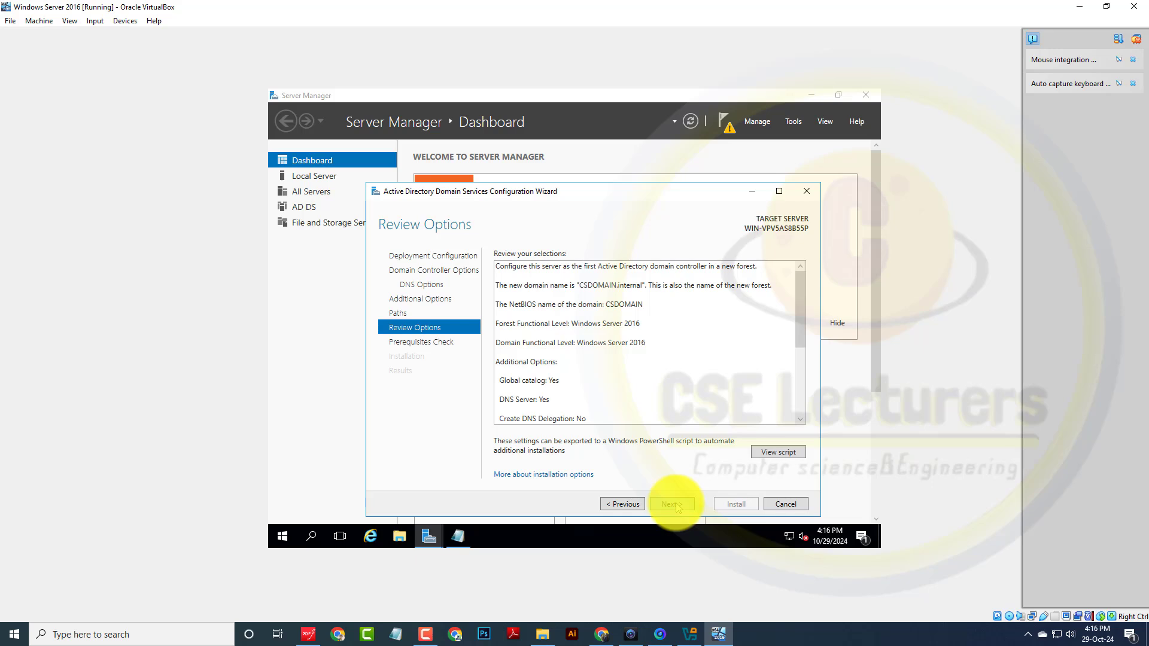
pyautogui.scroll(-4, 610, 412)
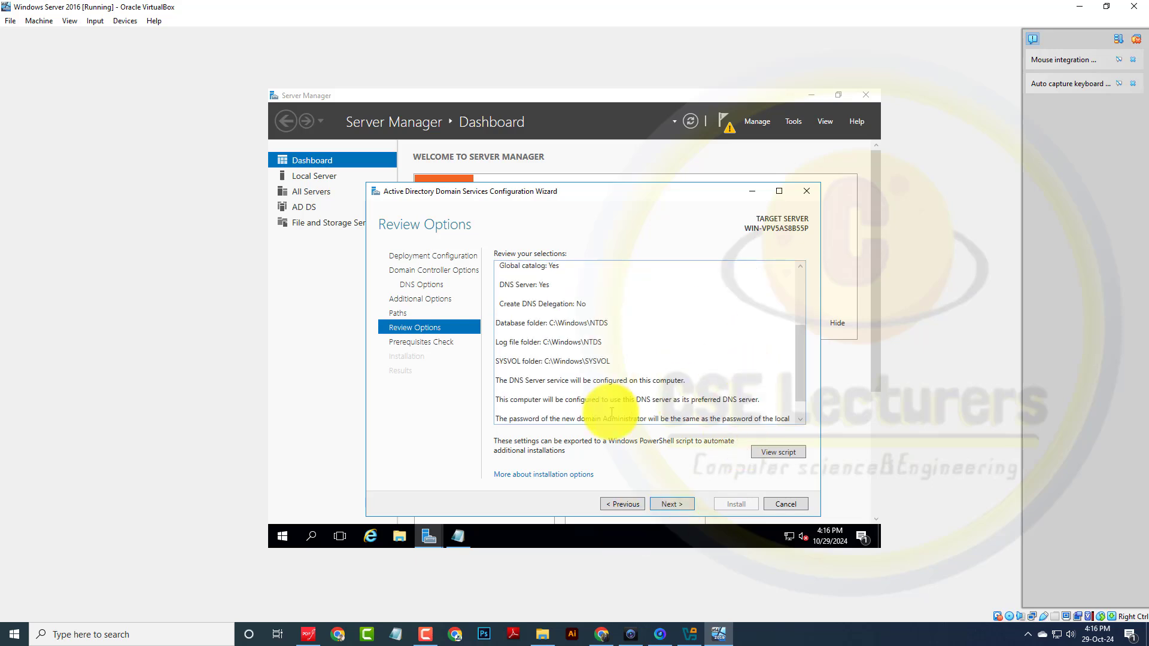
pyautogui.scroll(-2, 611, 412)
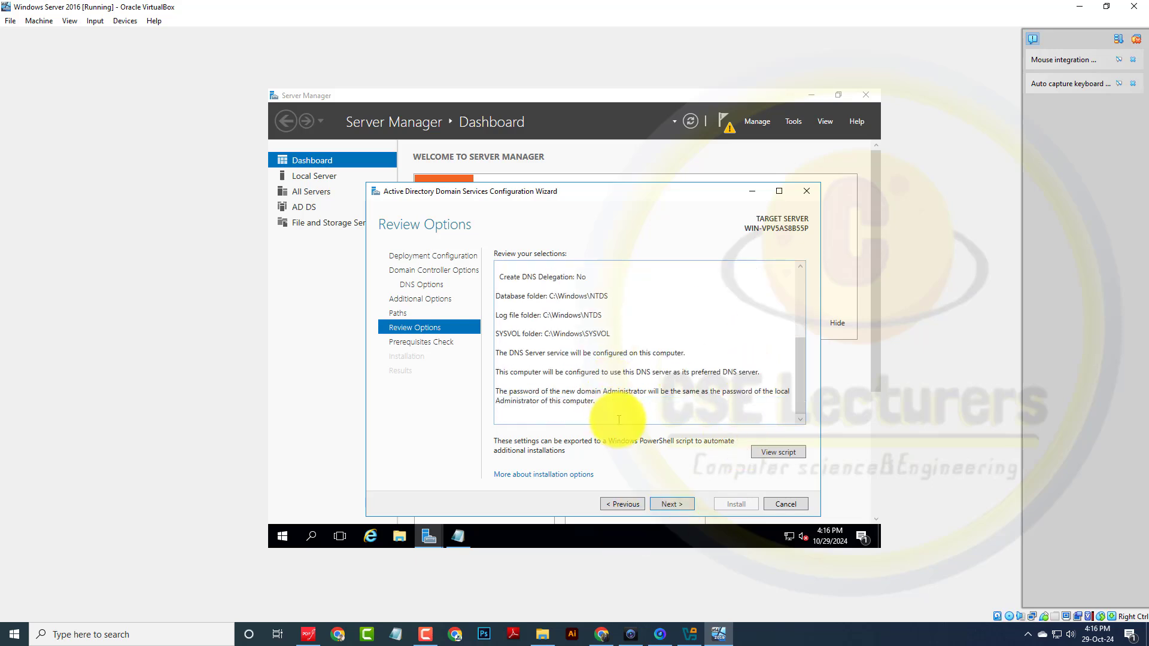
pyautogui.click(671, 505)
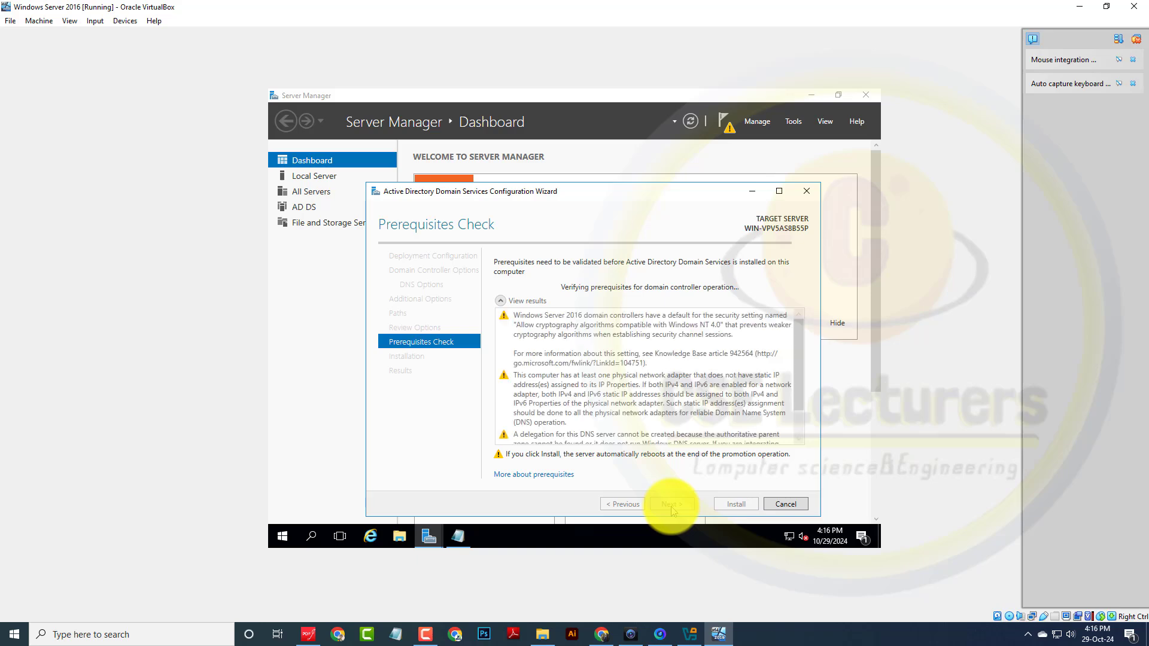
# Step: Install the domain controller promotion and dismiss the sign-out notice so the VM reboots
pyautogui.click(739, 506)
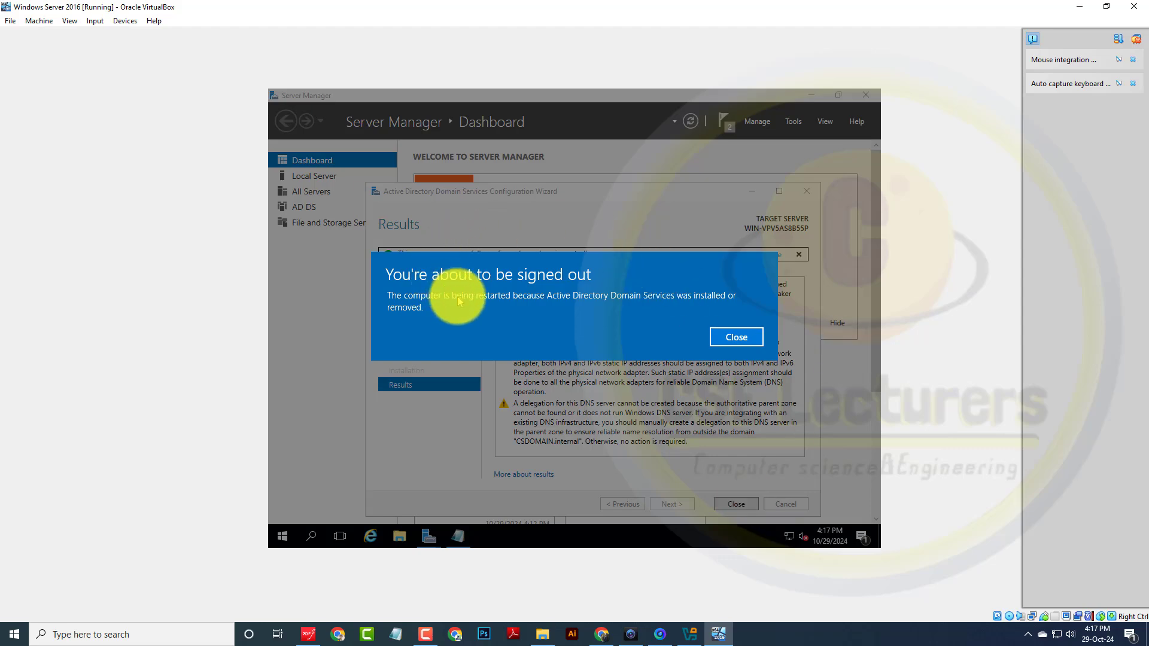
pyautogui.click(736, 337)
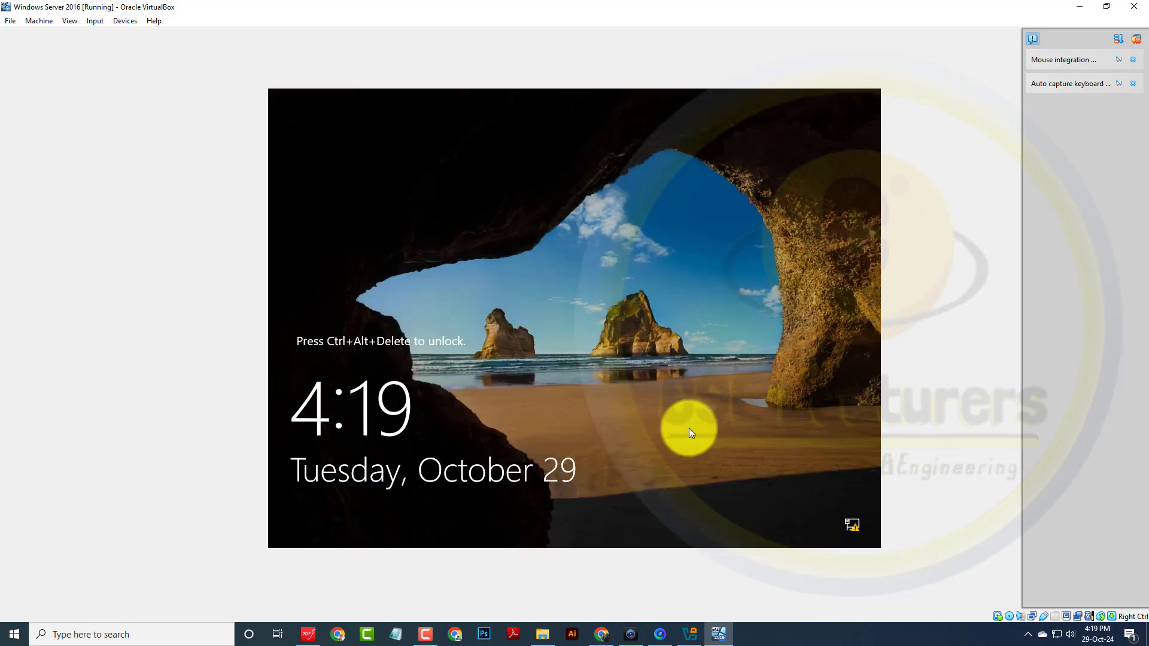
# Step: Send Ctrl-Alt-Del via Input > Keyboard and sign in with the Administrator password
pyautogui.click(95, 21)
pyautogui.moveTo(119, 39)
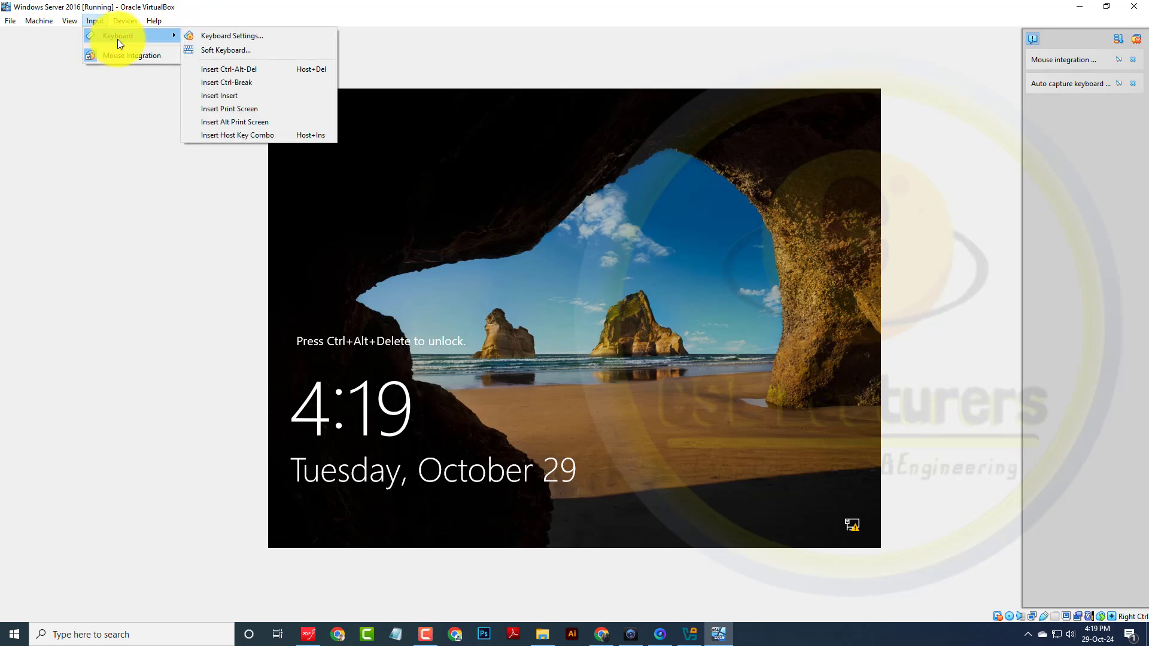
pyautogui.click(256, 68)
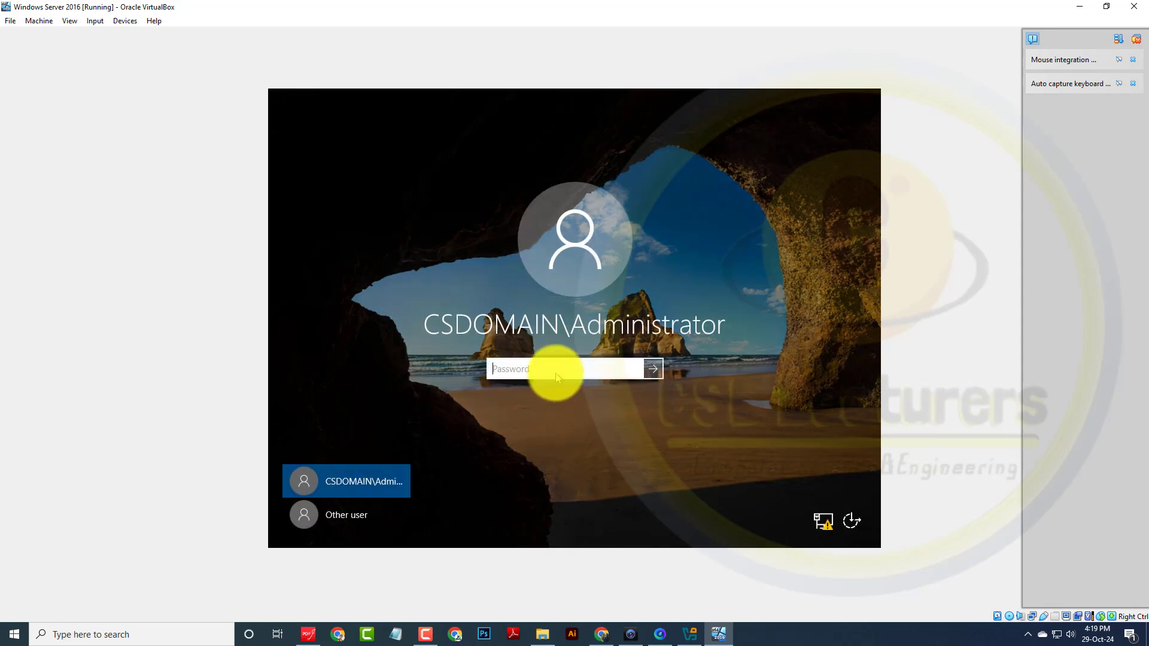
pyautogui.write('Password1')
pyautogui.press('Return')
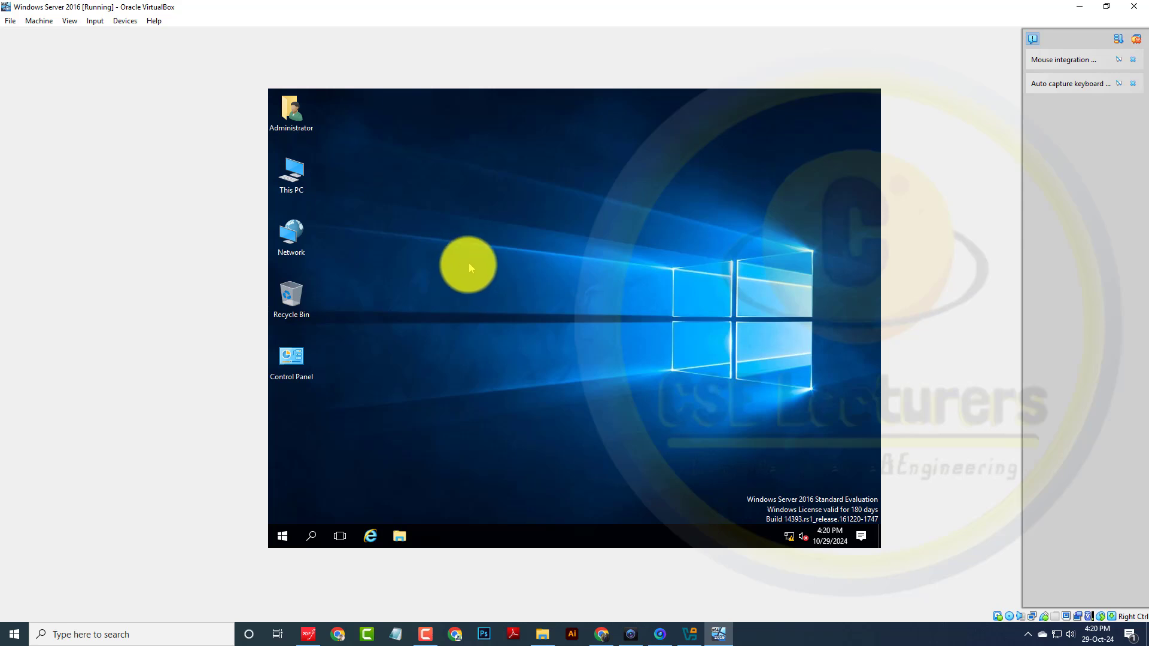
# Step: Refresh the desktop twice while Server Manager loads
pyautogui.rightClick(502, 227)
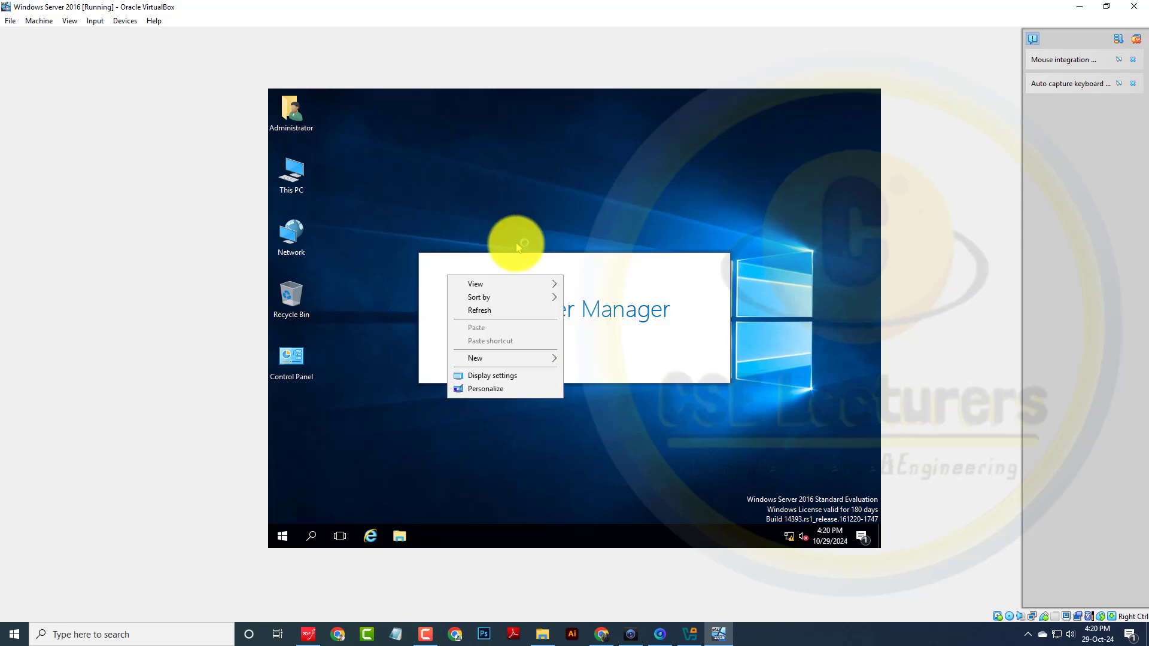
pyautogui.click(506, 311)
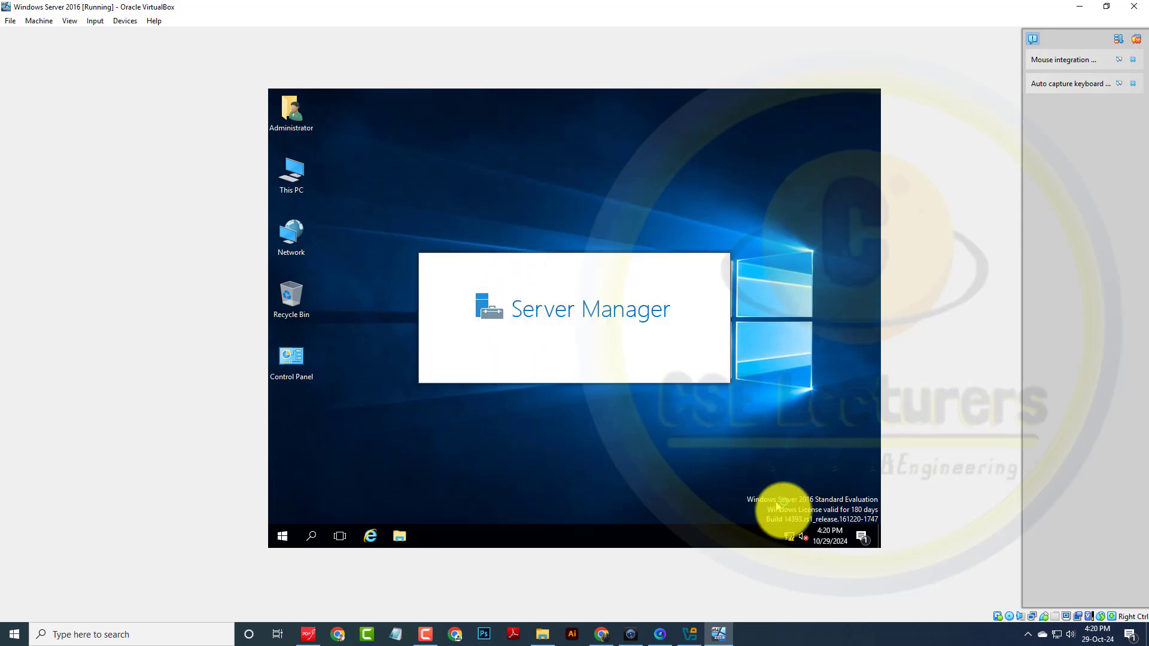
pyautogui.rightClick(646, 211)
pyautogui.click(679, 247)
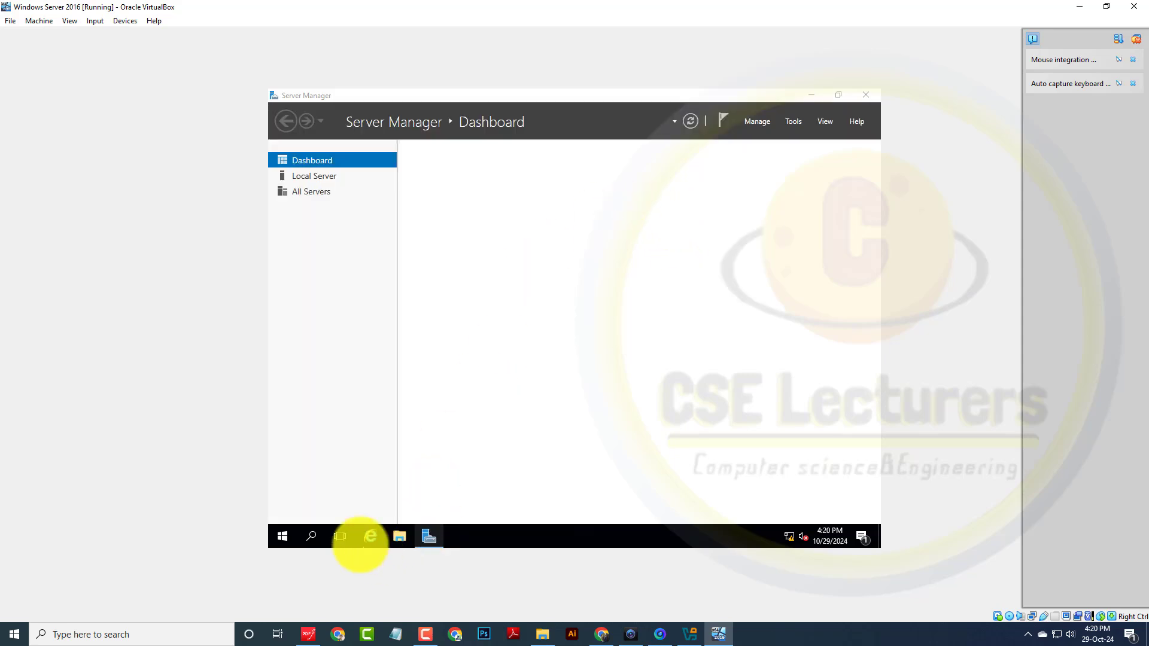
# Step: Open Notepad, type 'VERIFY ACRIVE DIRECTORY', and minimise it to reveal the dashboard
pyautogui.click(283, 536)
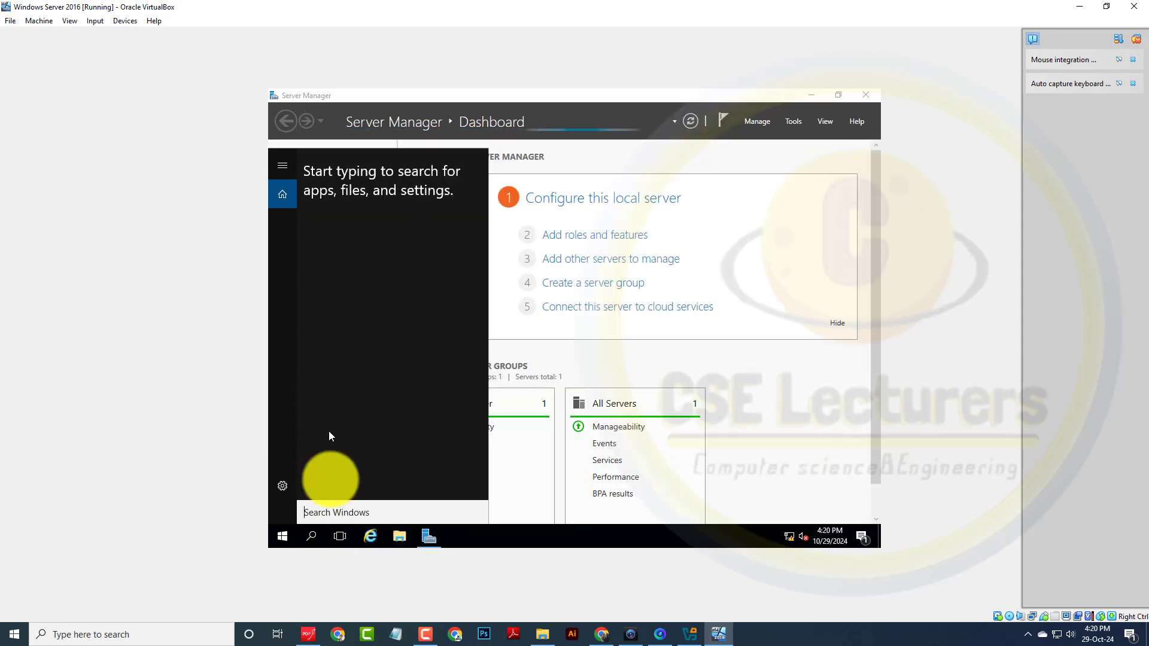
pyautogui.write('n')
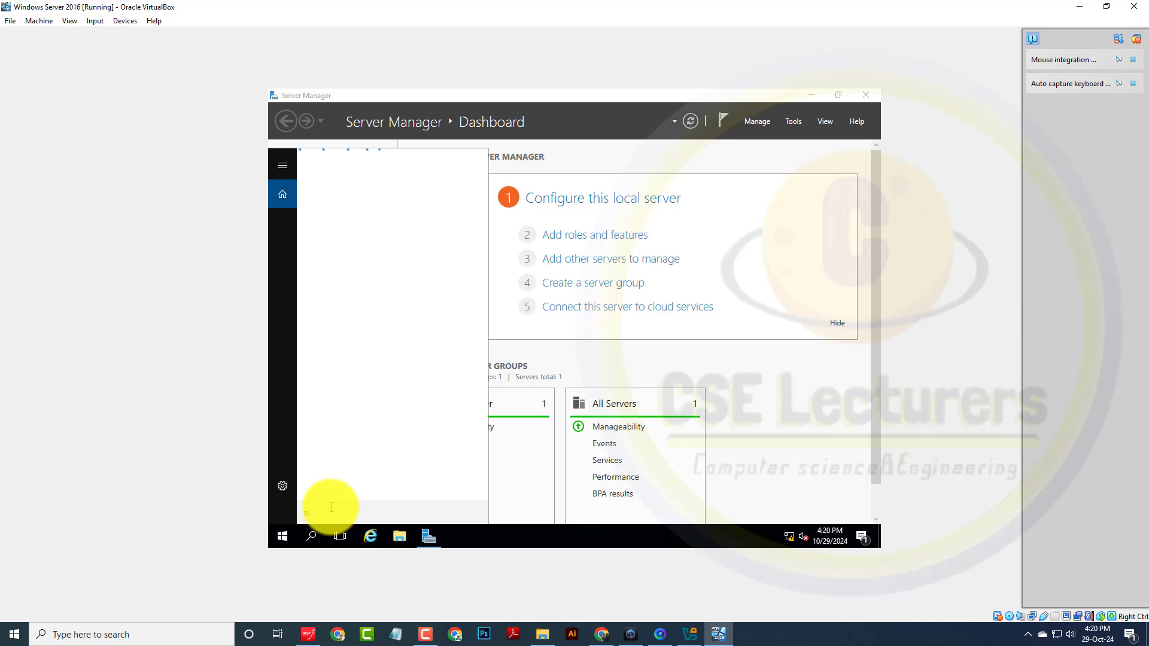
pyautogui.write('ot')
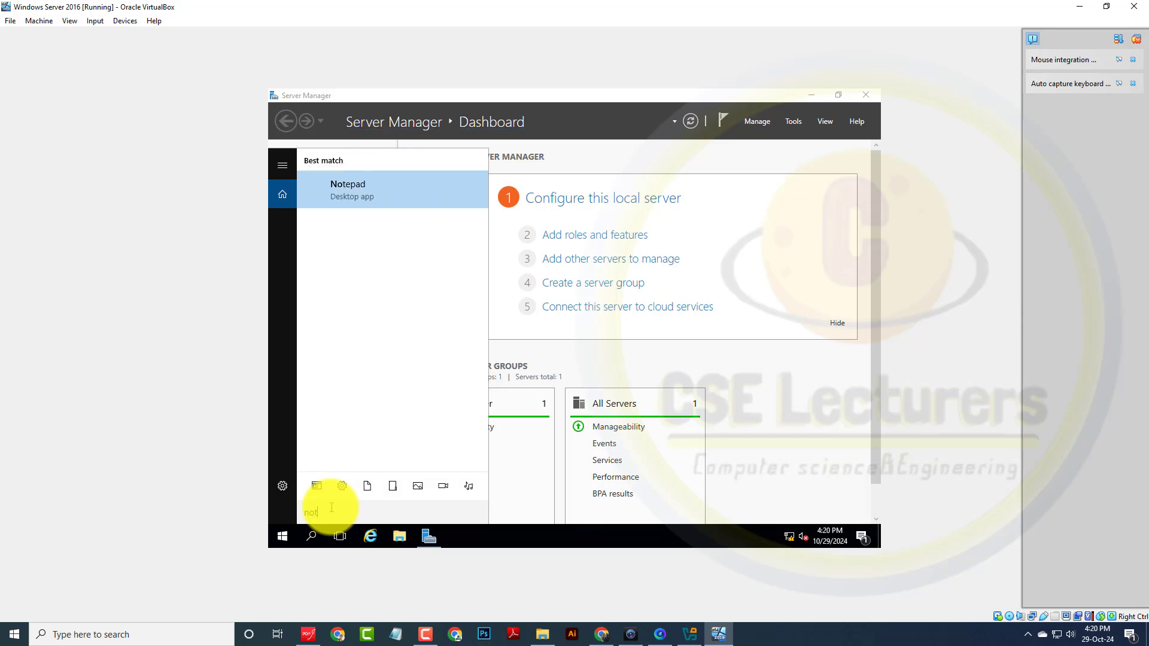
pyautogui.write('e')
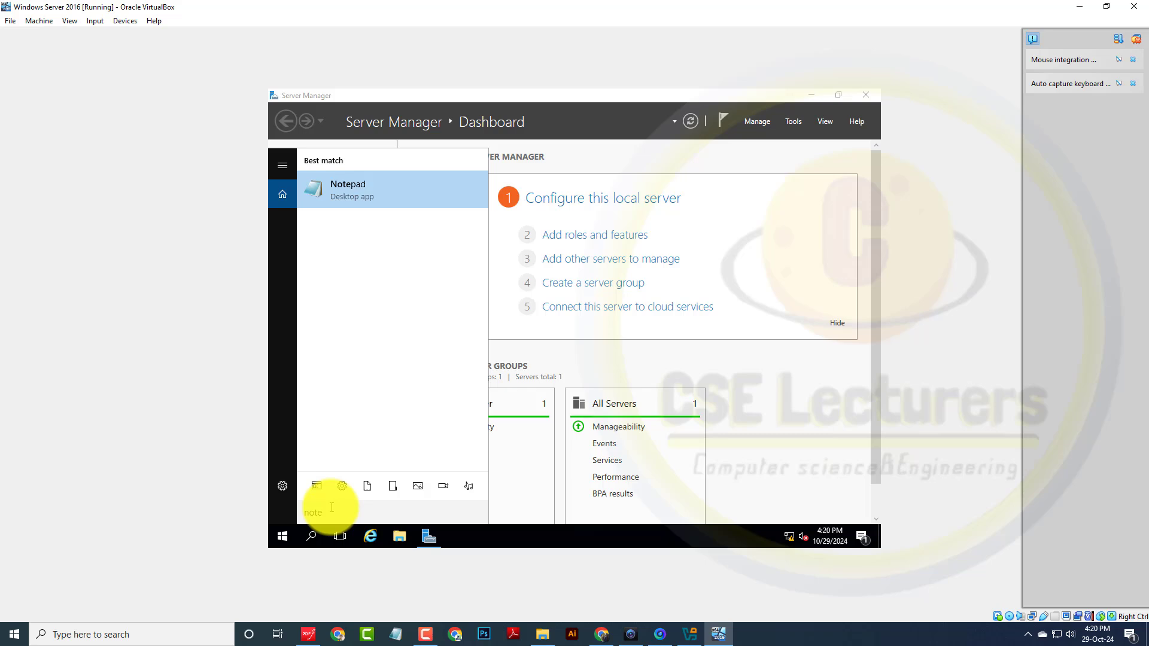
pyautogui.click(378, 200)
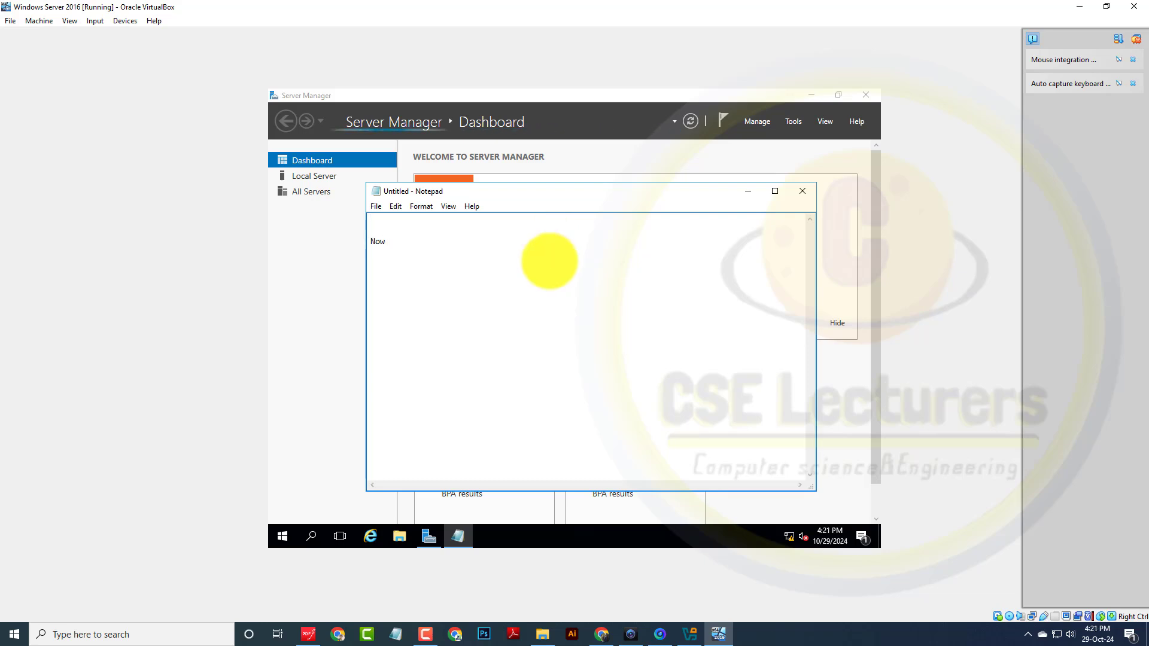
pyautogui.write('VERIFY ')
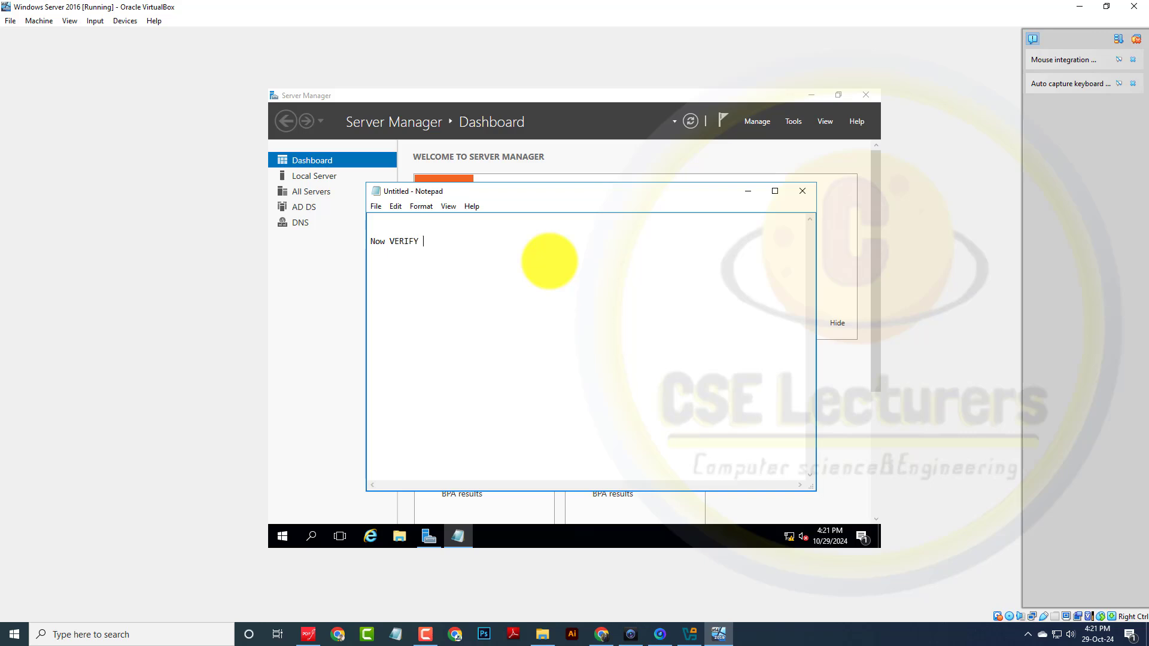
pyautogui.write('ACRIVE ')
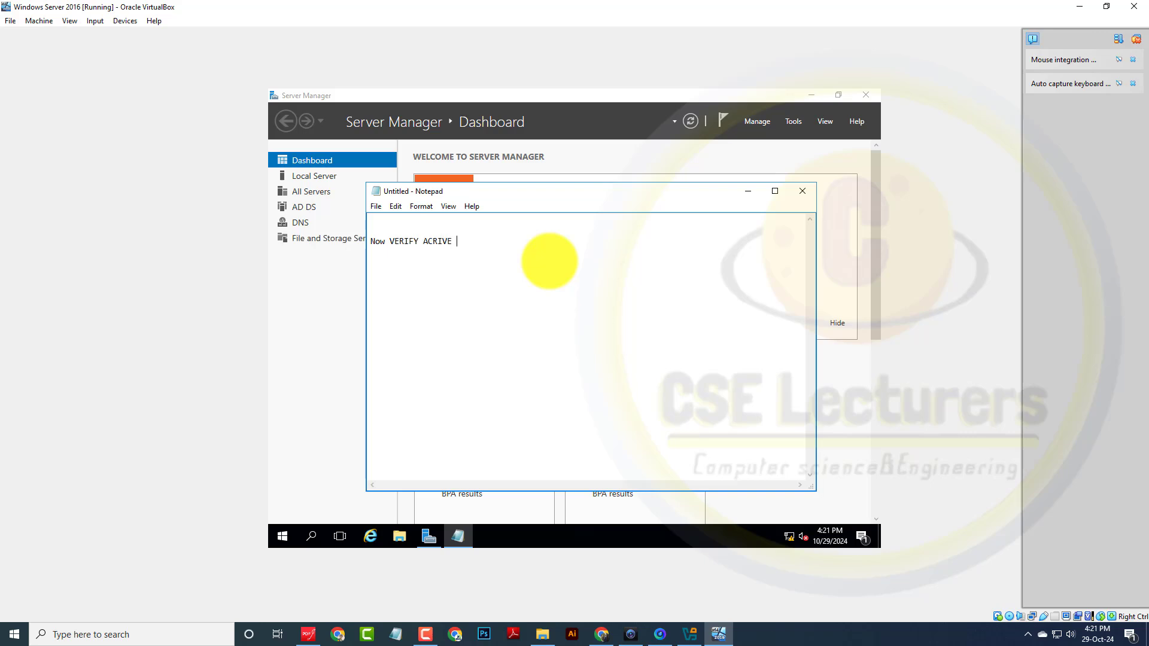
pyautogui.write('DIRECTORY')
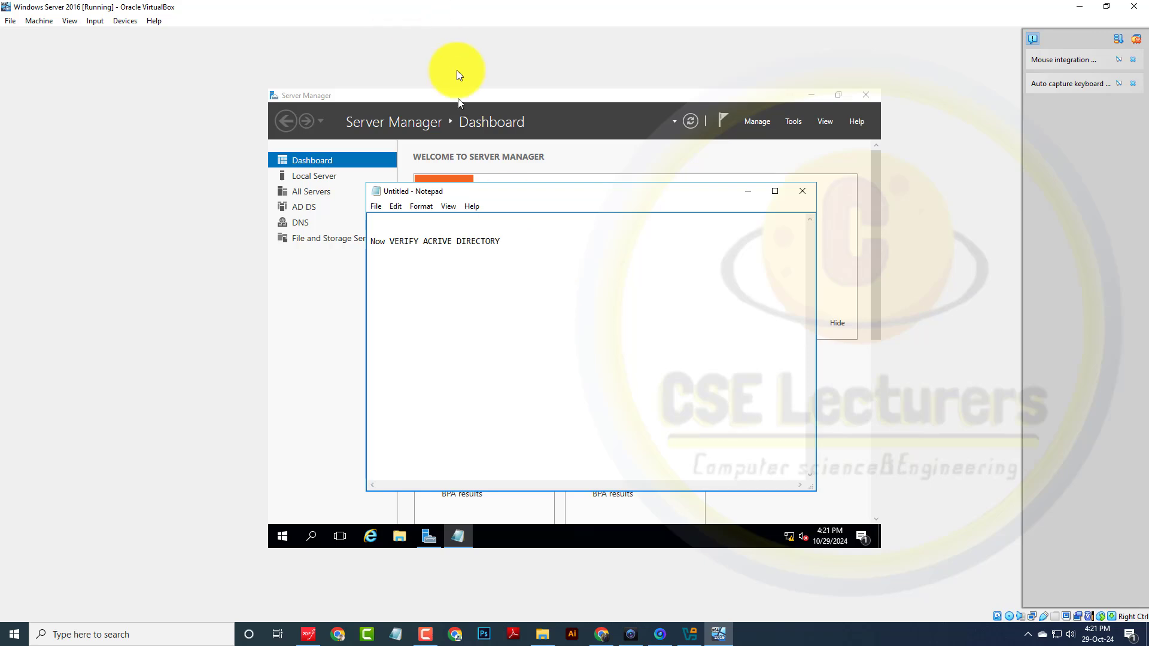
pyautogui.click(748, 190)
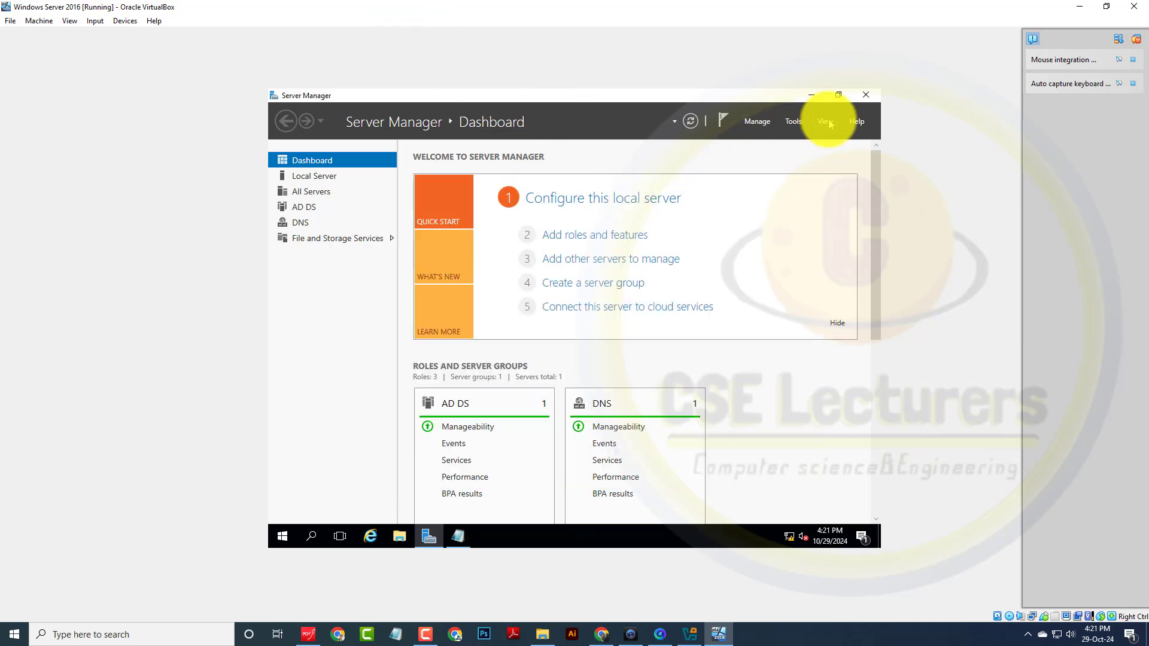
# Step: Open Active Directory Users and Computers from Tools and expand the CSDOMAIN.internal domain
pyautogui.click(795, 122)
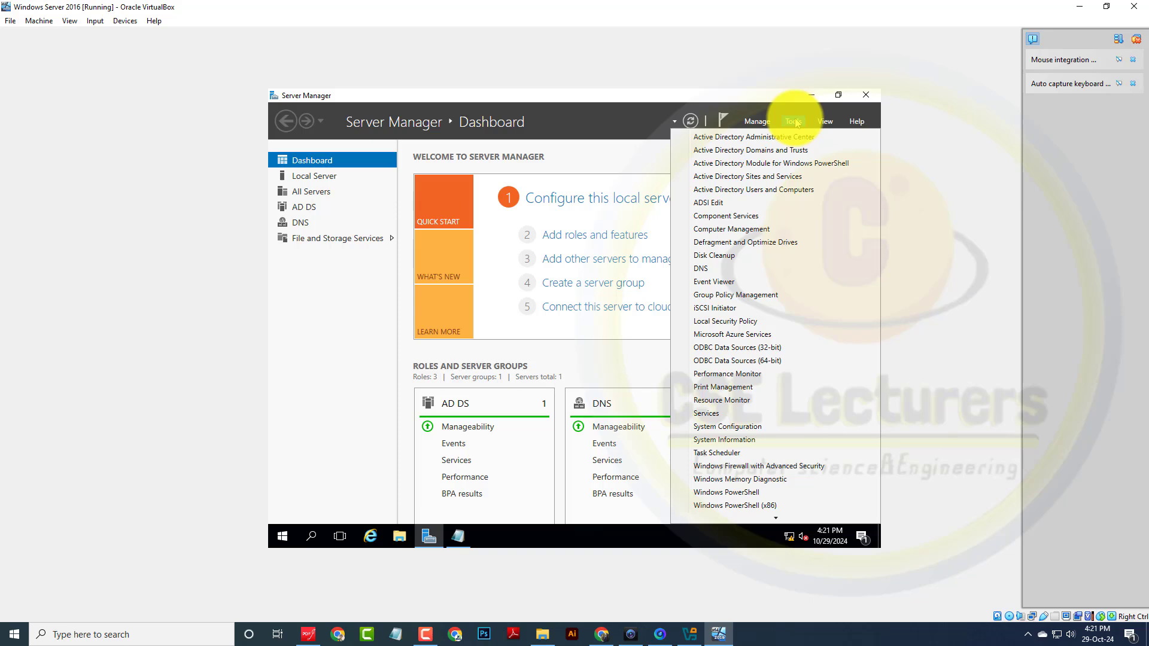
pyautogui.click(786, 193)
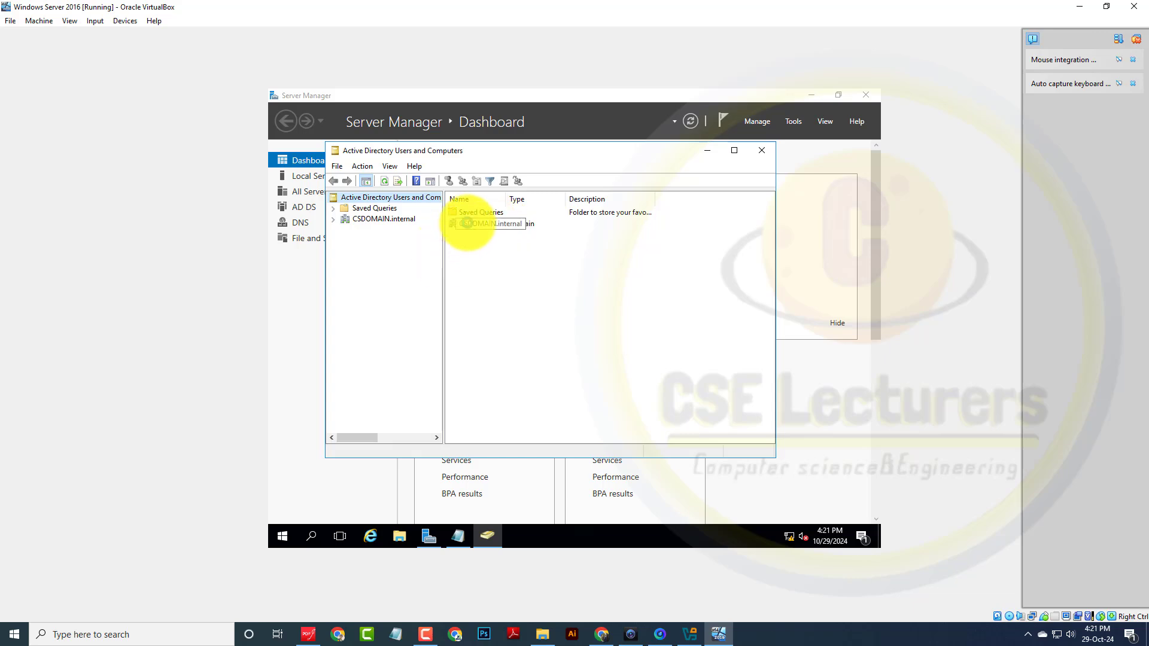
pyautogui.click(469, 226)
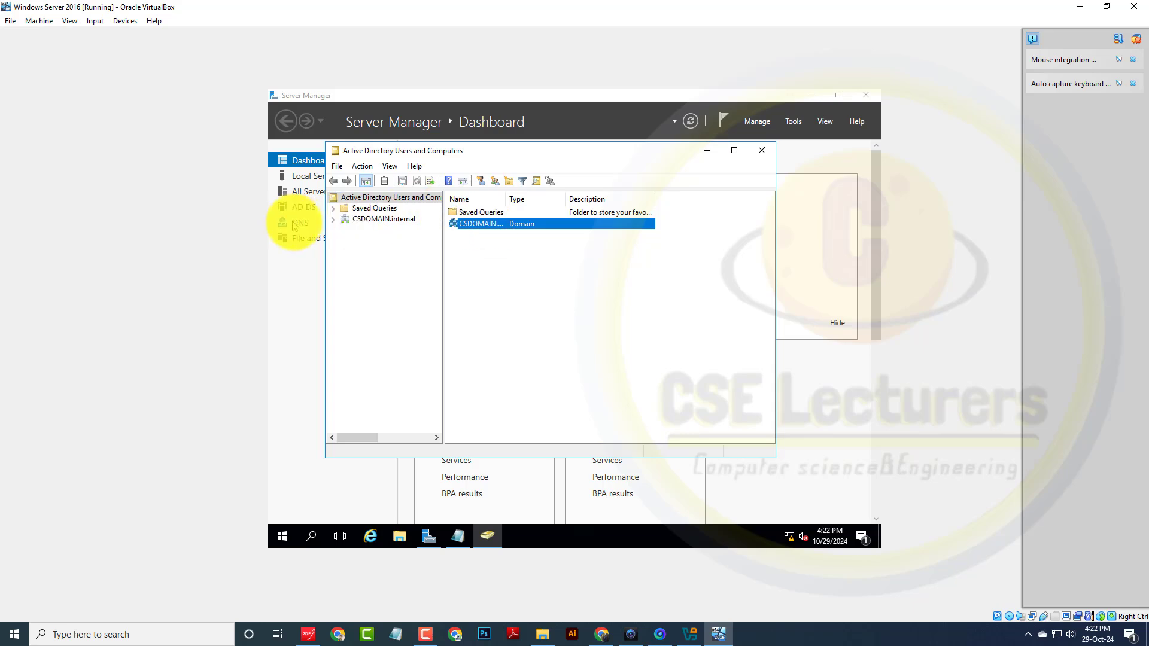
pyautogui.click(333, 220)
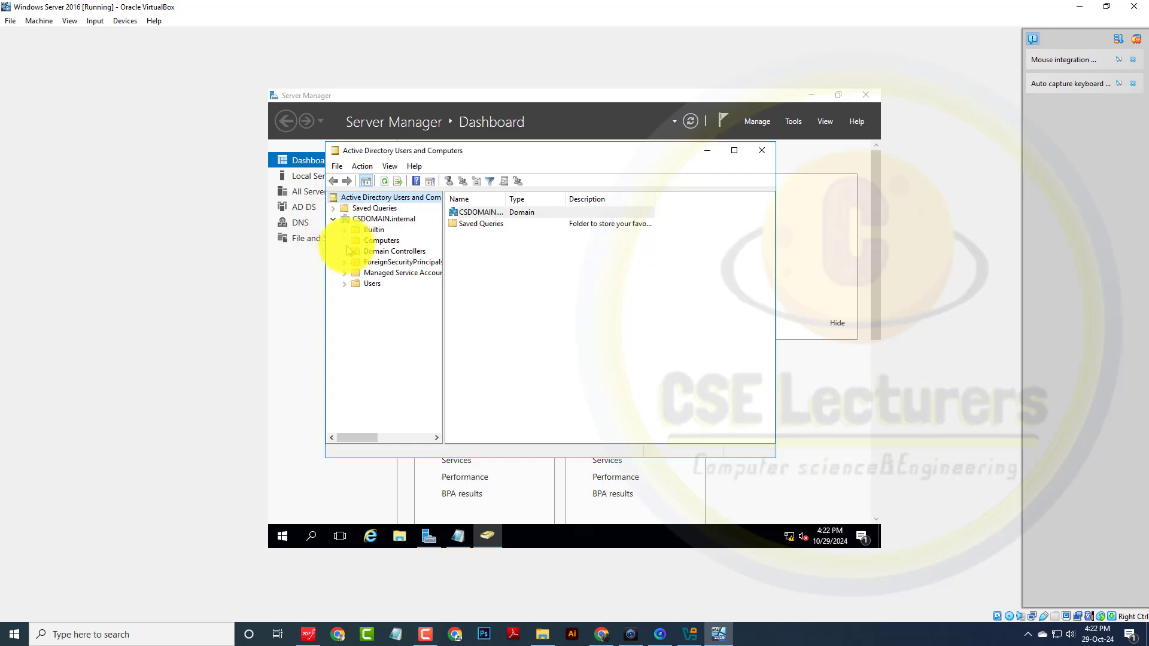
pyautogui.click(333, 219)
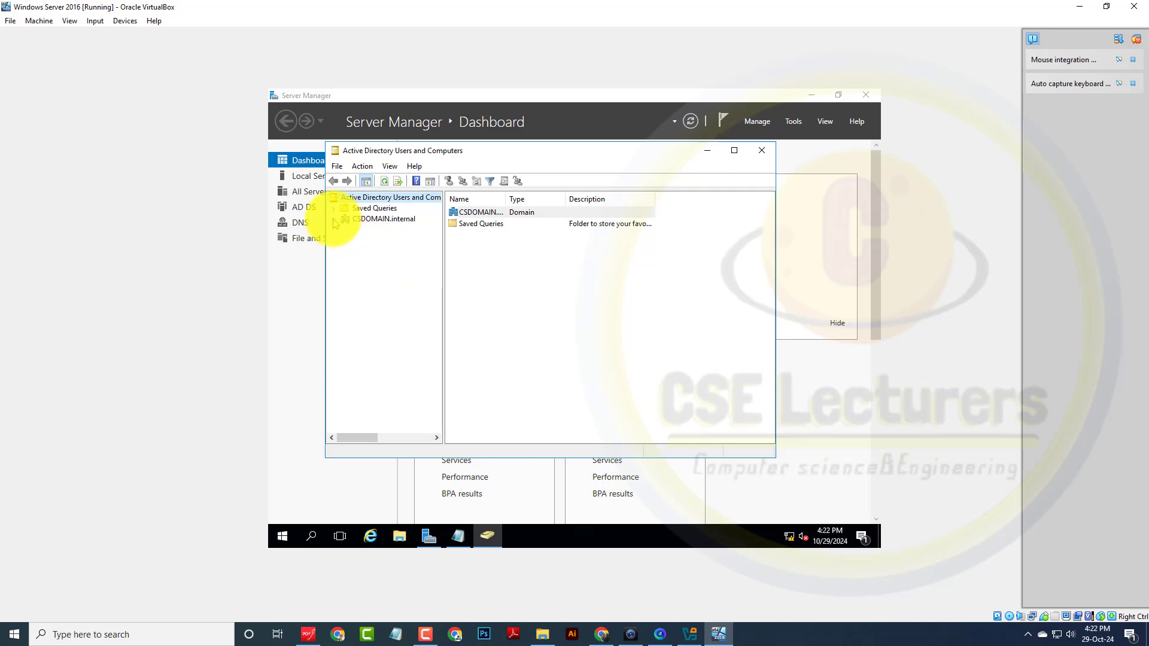
pyautogui.click(333, 220)
# Step: Check the server's entry under Domain Controllers, then minimise the console
pyautogui.click(389, 251)
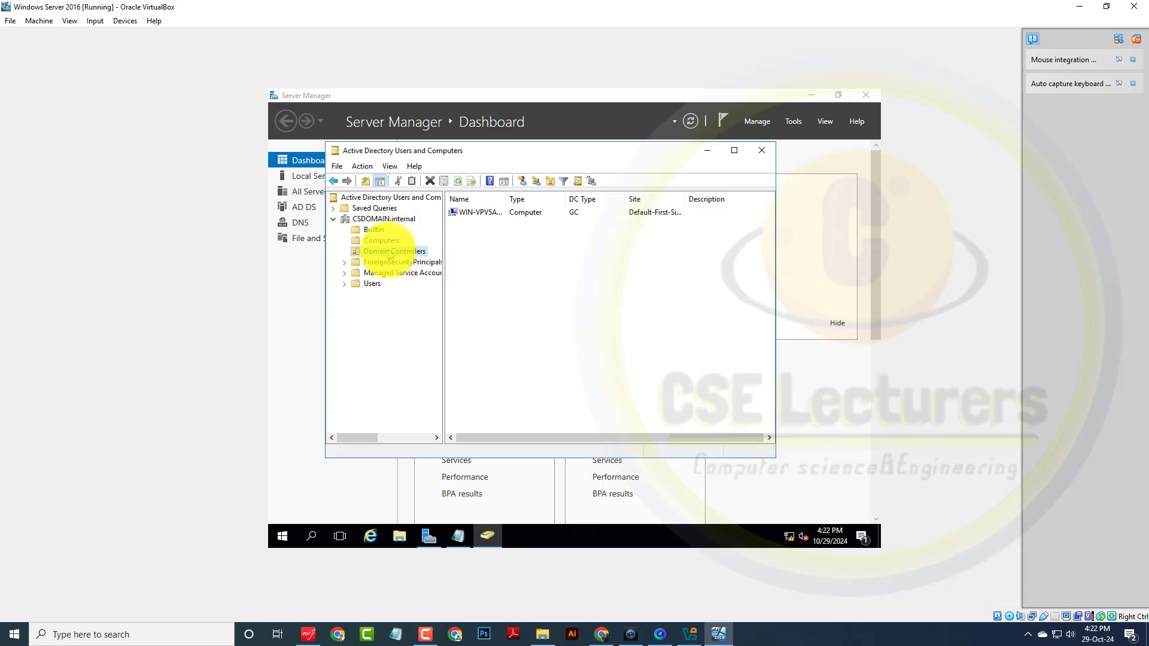
pyautogui.click(486, 214)
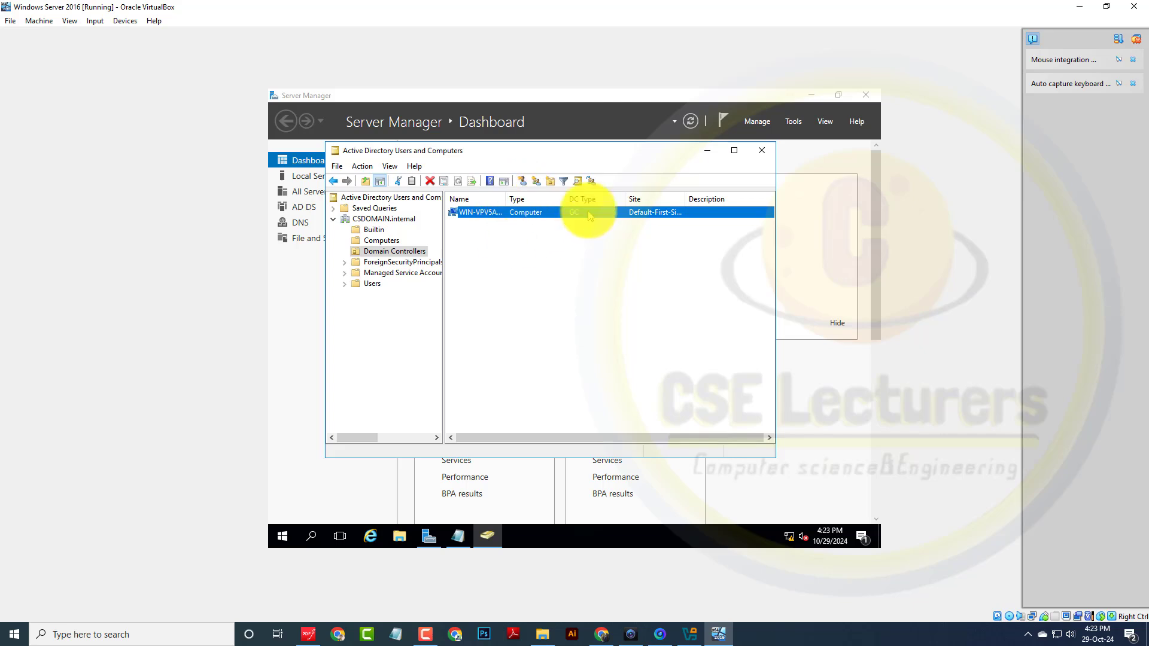
pyautogui.click(709, 151)
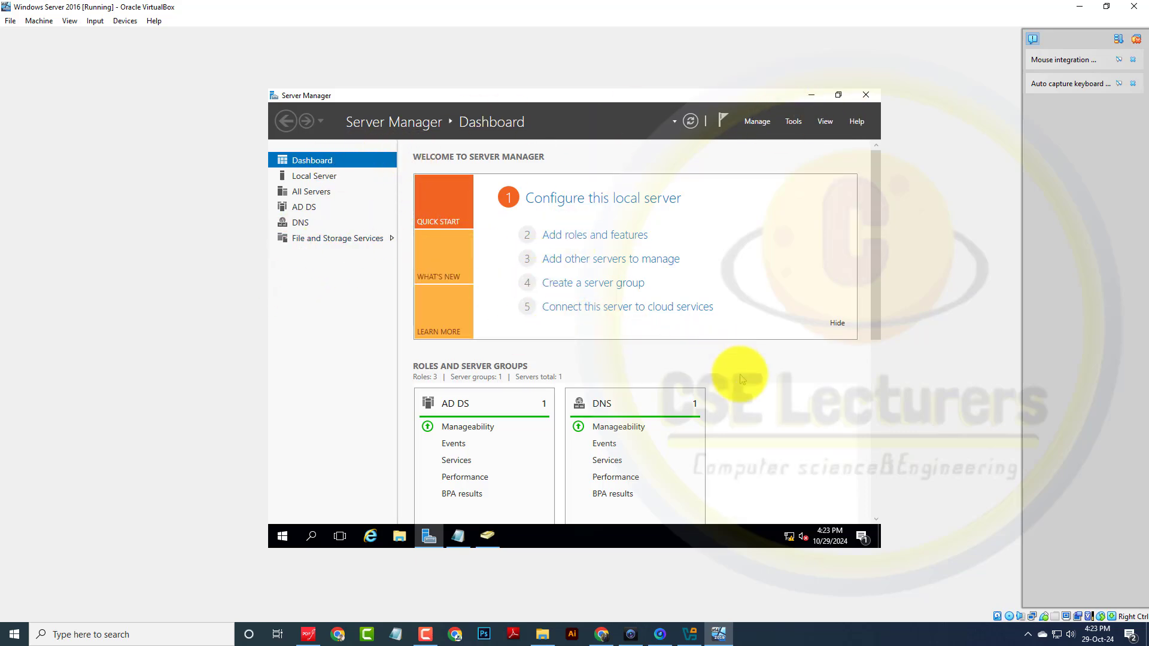
# Step: Open Server Manager's Local Server page to see the server's domain, CSDOMAIN.internal
pyautogui.scroll(-6, 868, 347)
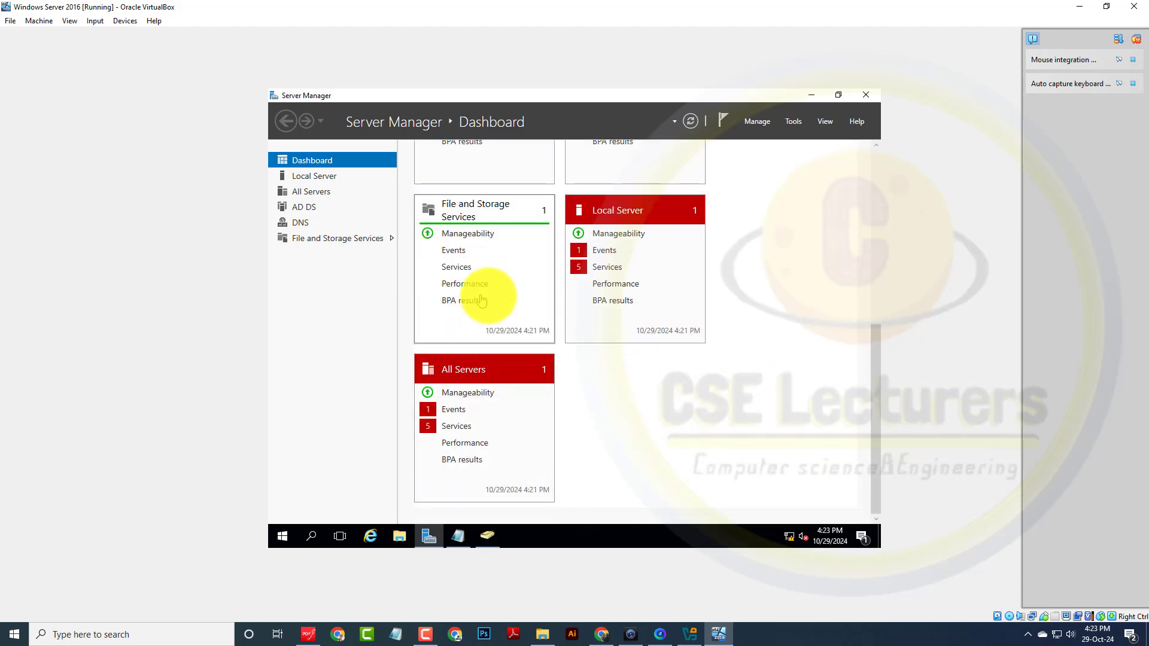
pyautogui.scroll(6, 437, 282)
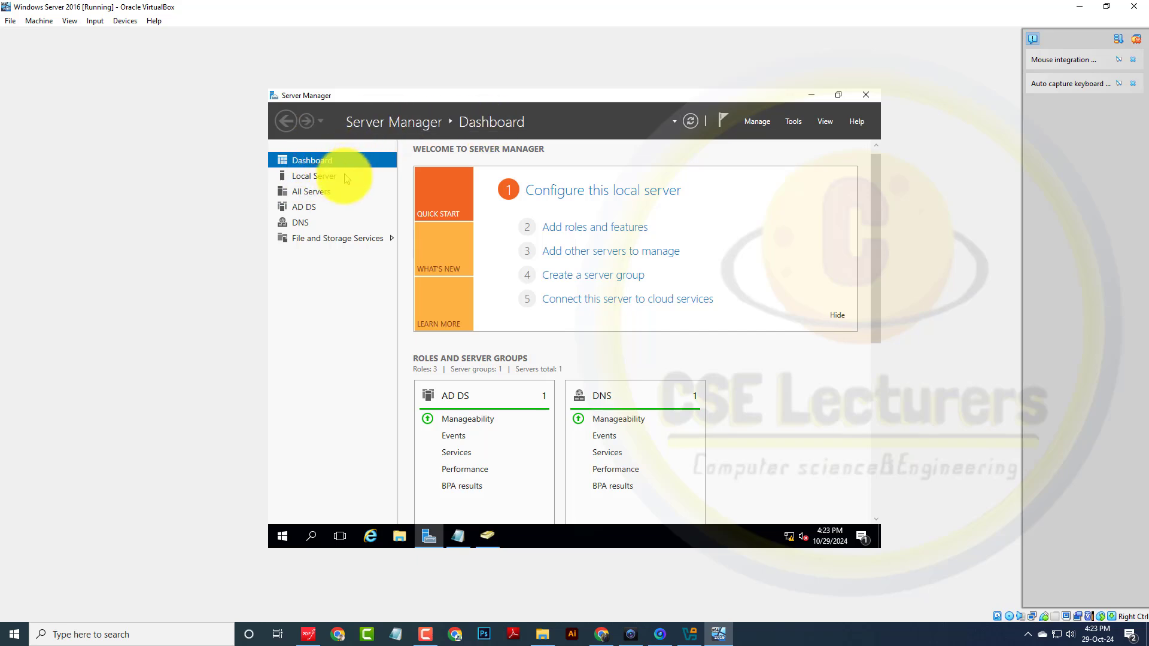
pyautogui.click(317, 175)
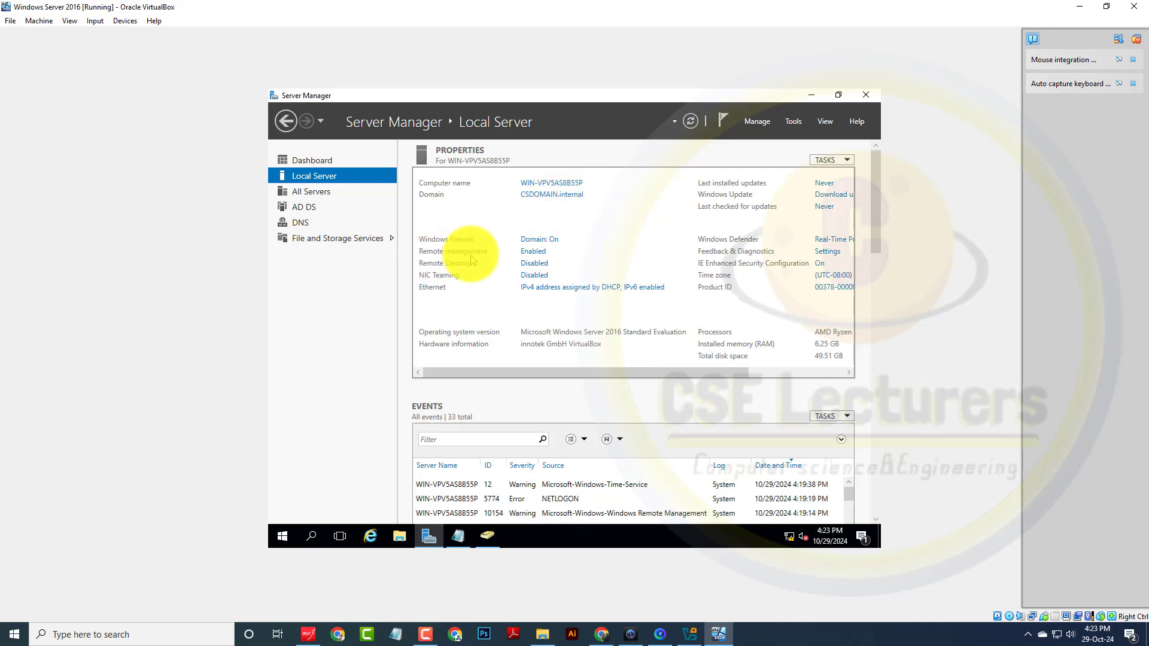
# Step: Set Remote Desktop to 'Allow remote connections to this computer', then restore Active Directory Users and Computers
pyautogui.click(537, 269)
pyautogui.click(375, 322)
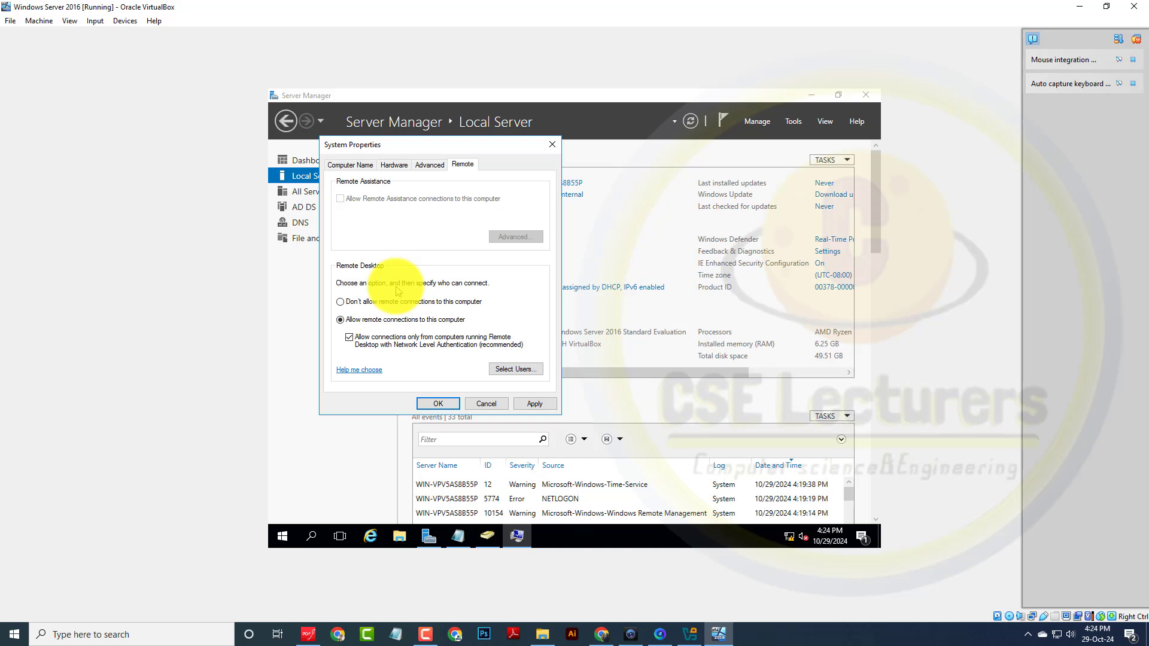
pyautogui.click(530, 404)
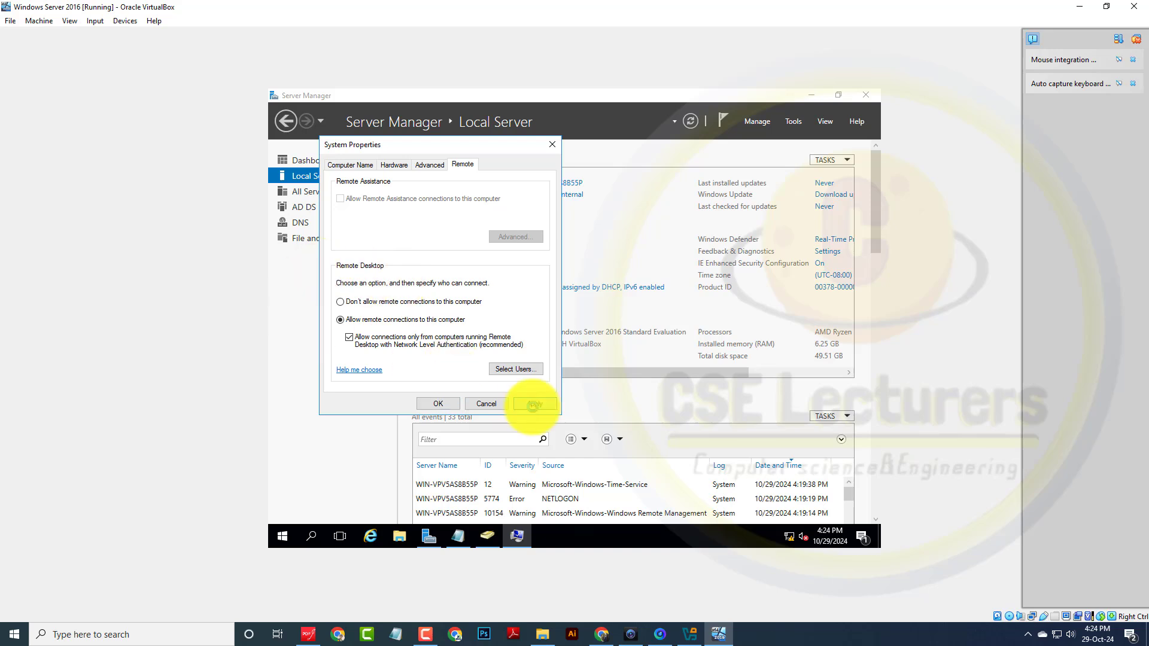
pyautogui.click(437, 404)
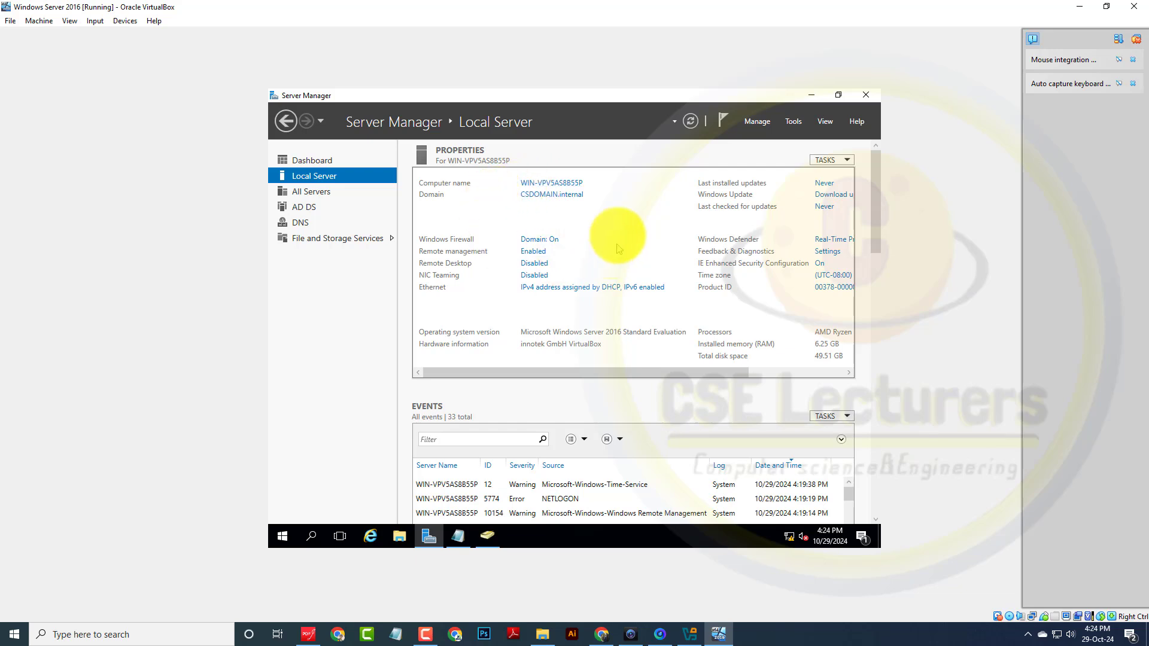
pyautogui.click(459, 535)
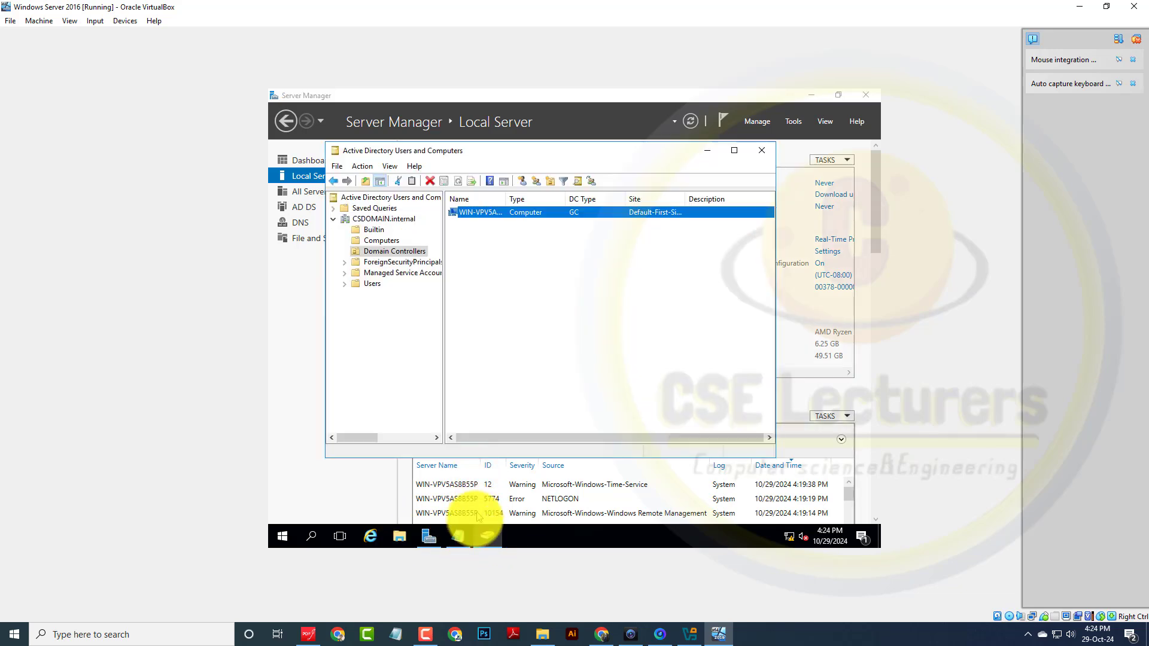
# Step: Write 'DONE Active Directory setup' in the Notepad notes, then minimise Notepad and Active Directory Users and Computers
pyautogui.click(458, 536)
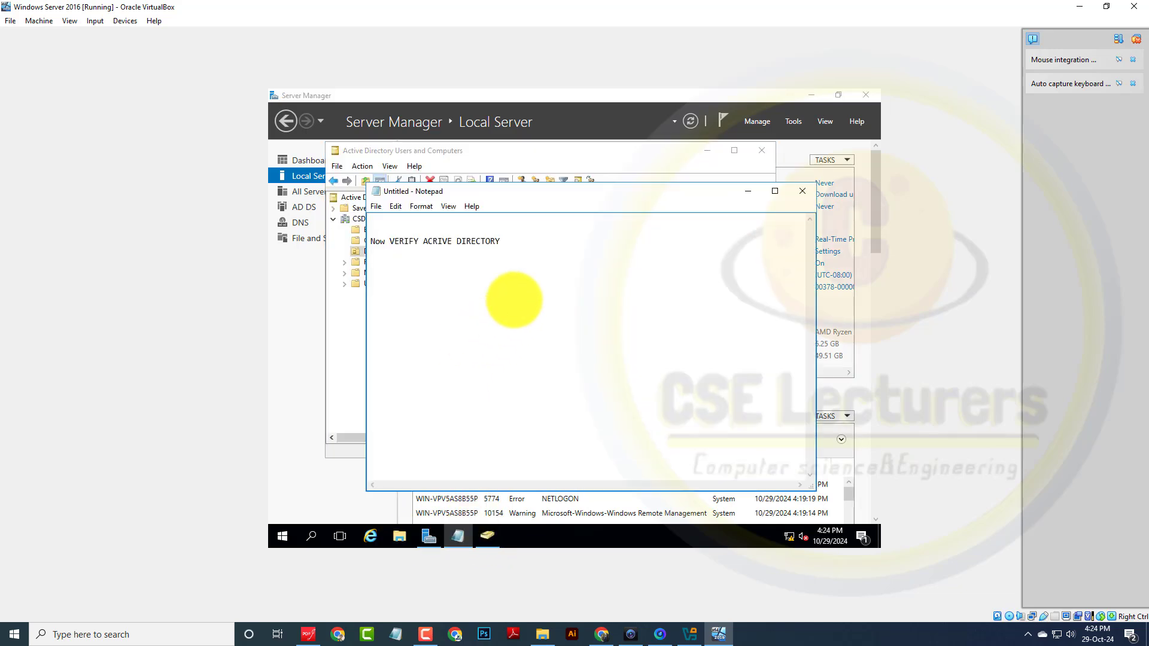
pyautogui.write('DOB')
pyautogui.write('E Acti')
pyautogui.write('ve Dir')
pyautogui.write('e')
pyautogui.write('ctory setup')
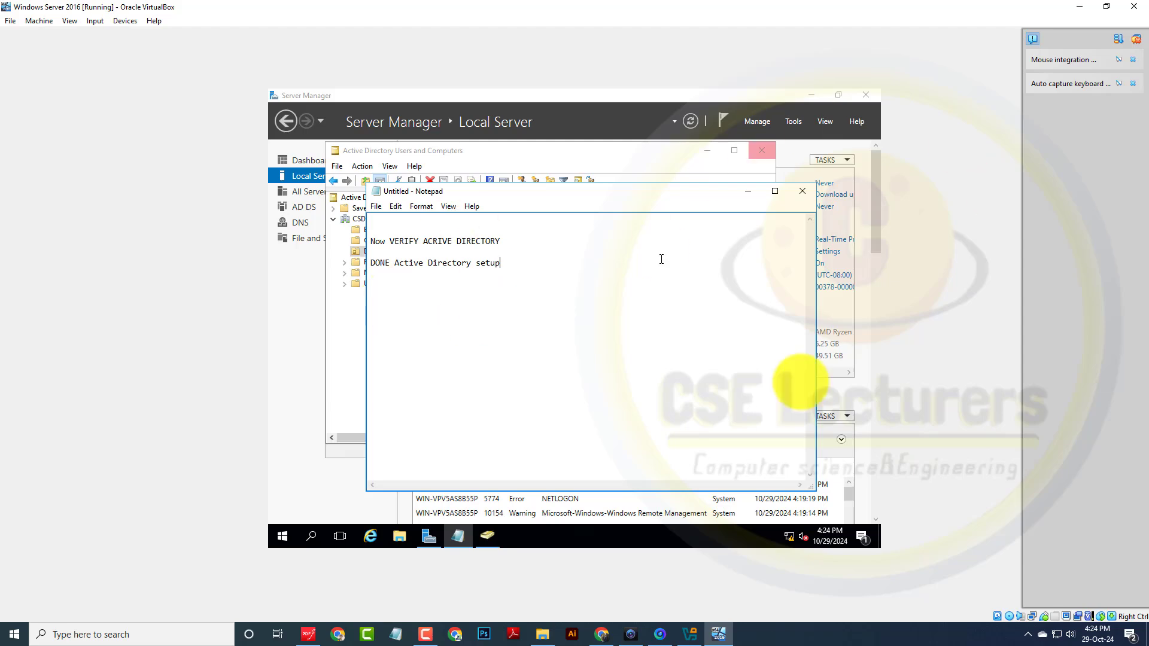
pyautogui.click(747, 191)
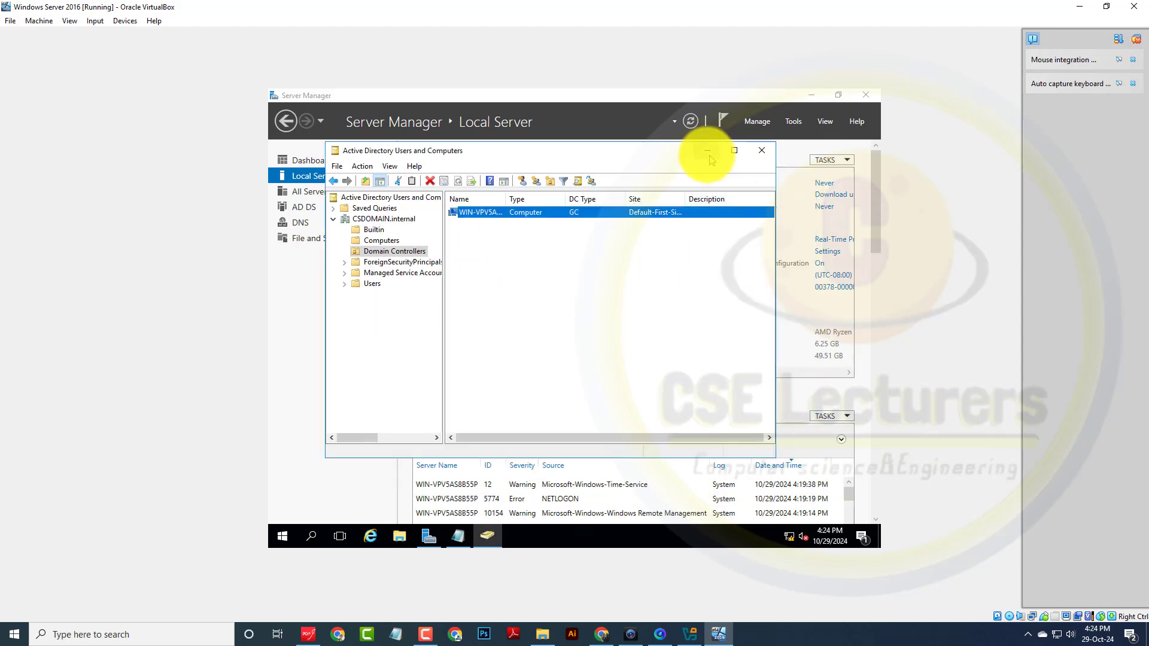
pyautogui.click(706, 150)
pyautogui.scroll(-3, 559, 397)
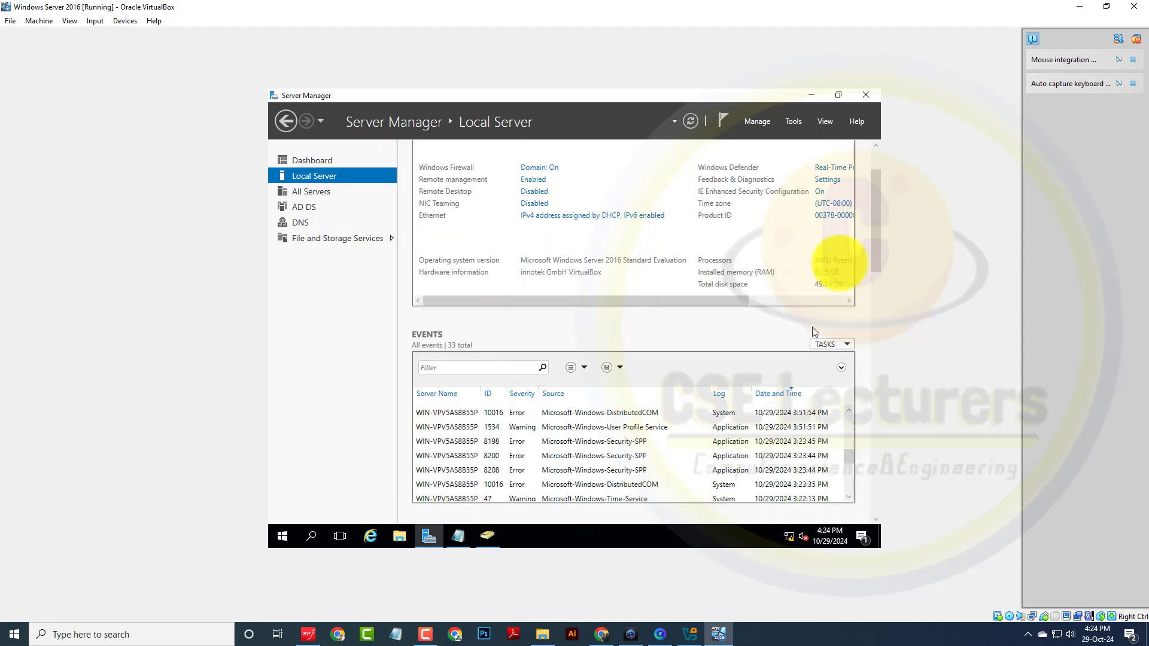
pyautogui.moveTo(874, 249); pyautogui.dragTo(877, 210)
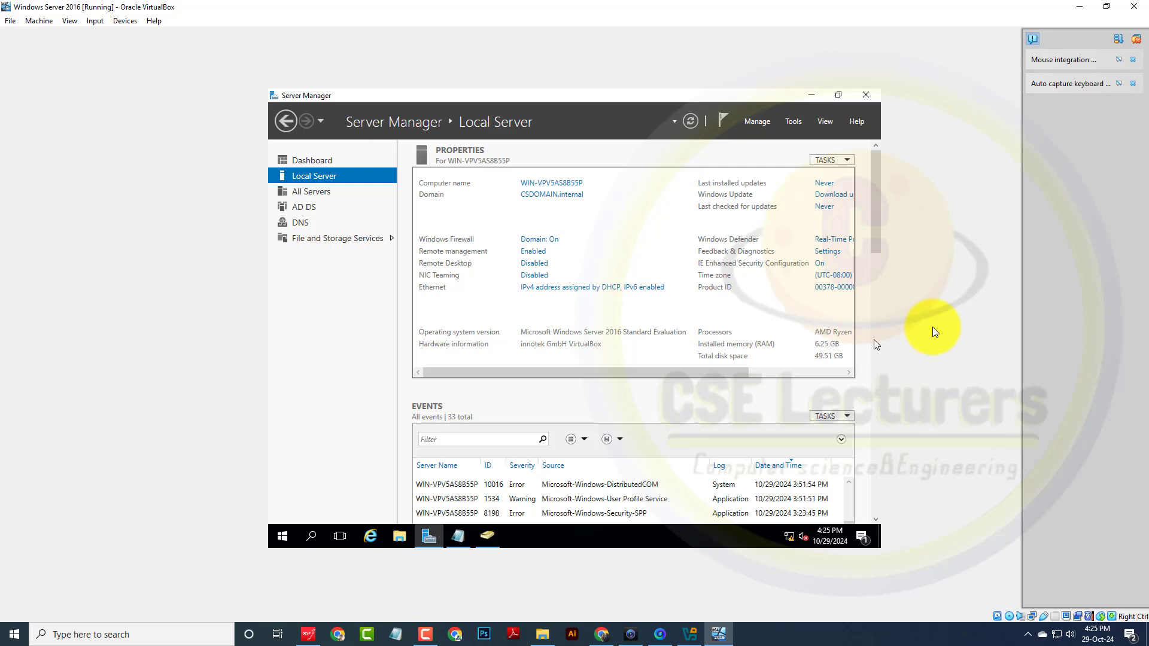
pyautogui.click(427, 640)
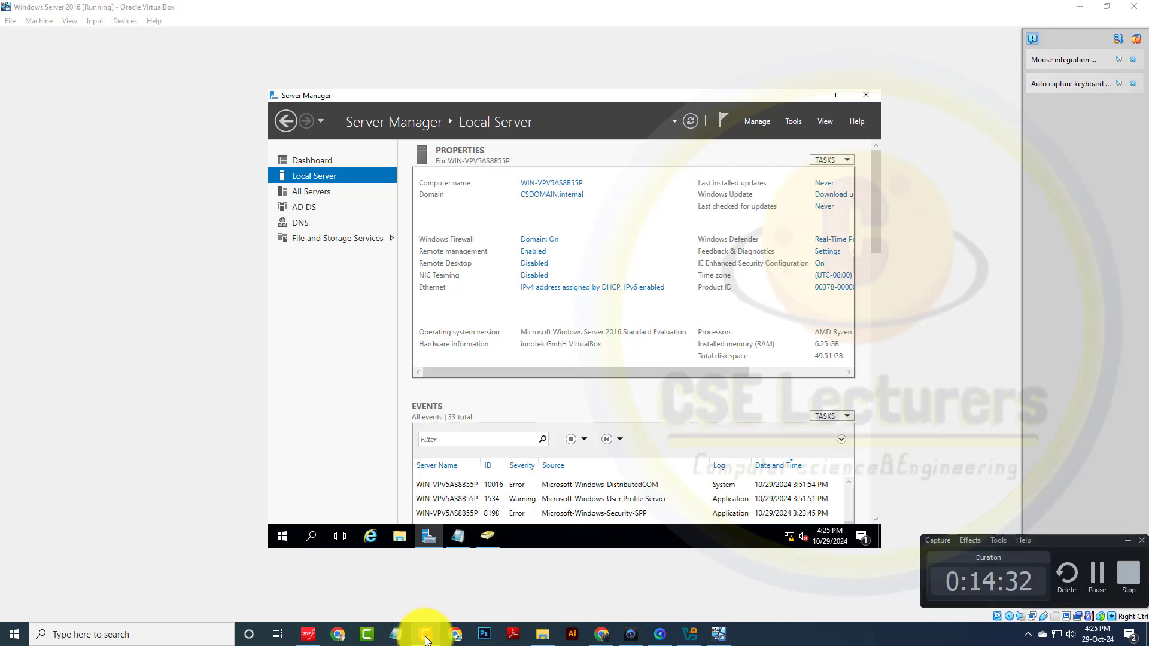